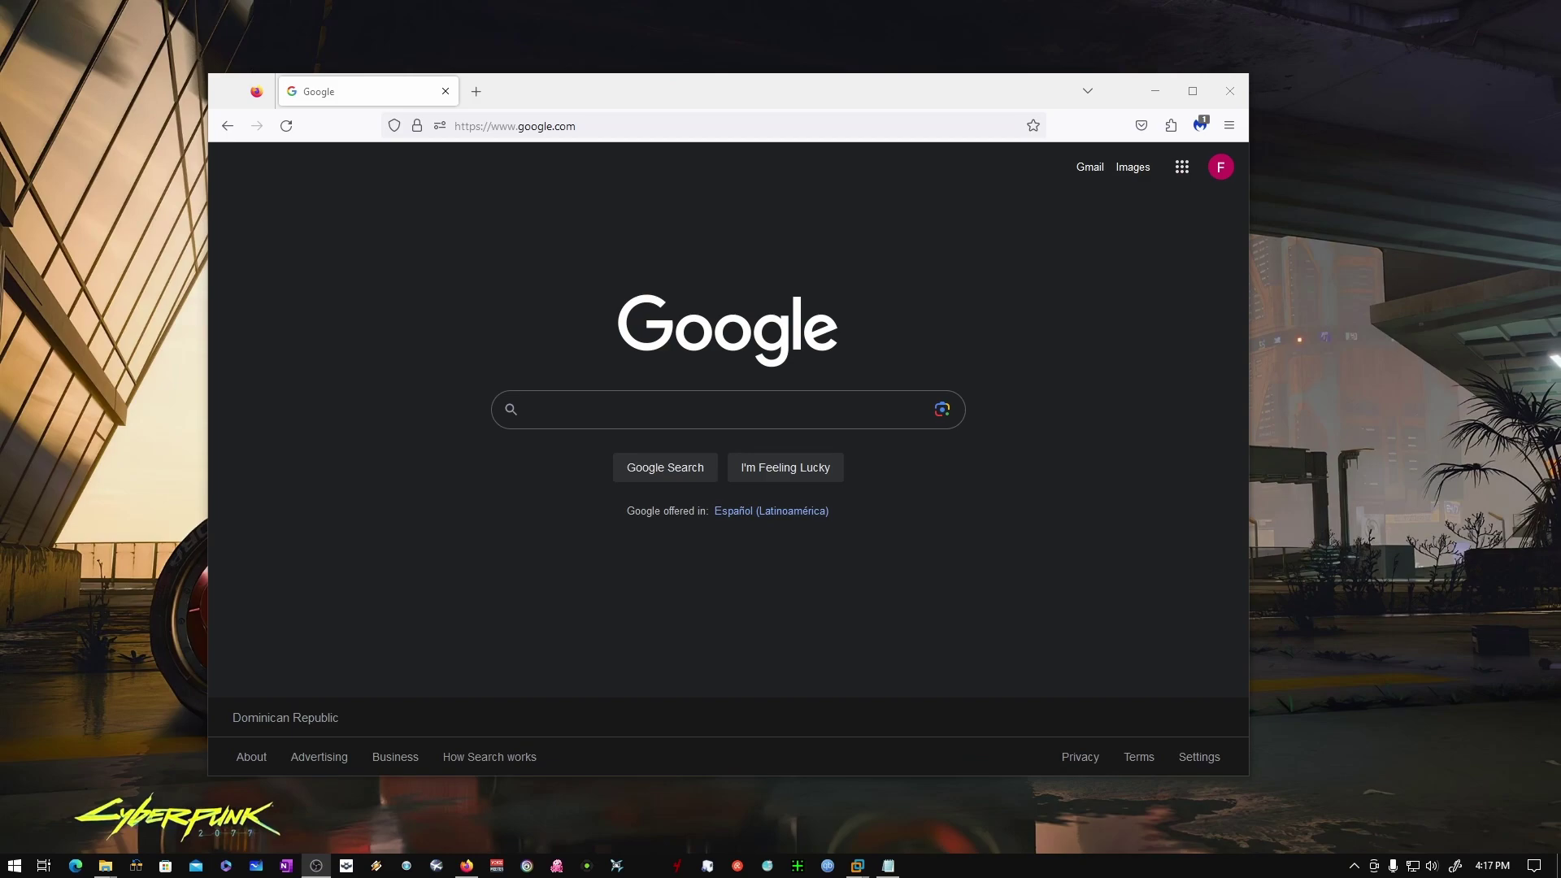
Widen the Notepad window and copy the full Google Drive share link ending in /view.
left_click(888, 864)
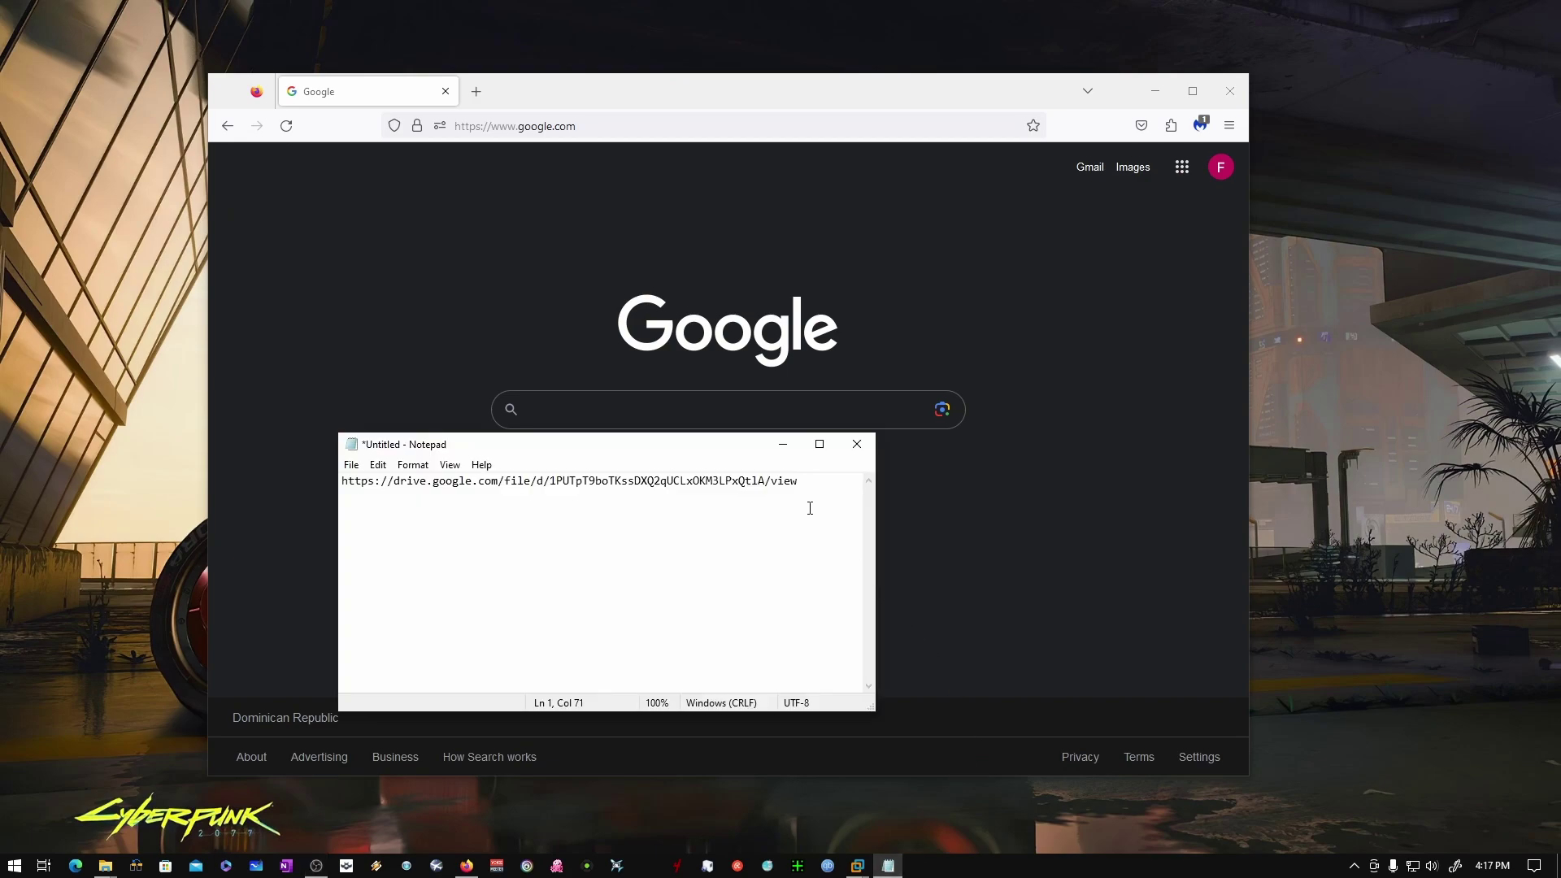
left_click_drag(875, 516, 1119, 515)
left_click_drag(803, 494, 307, 487)
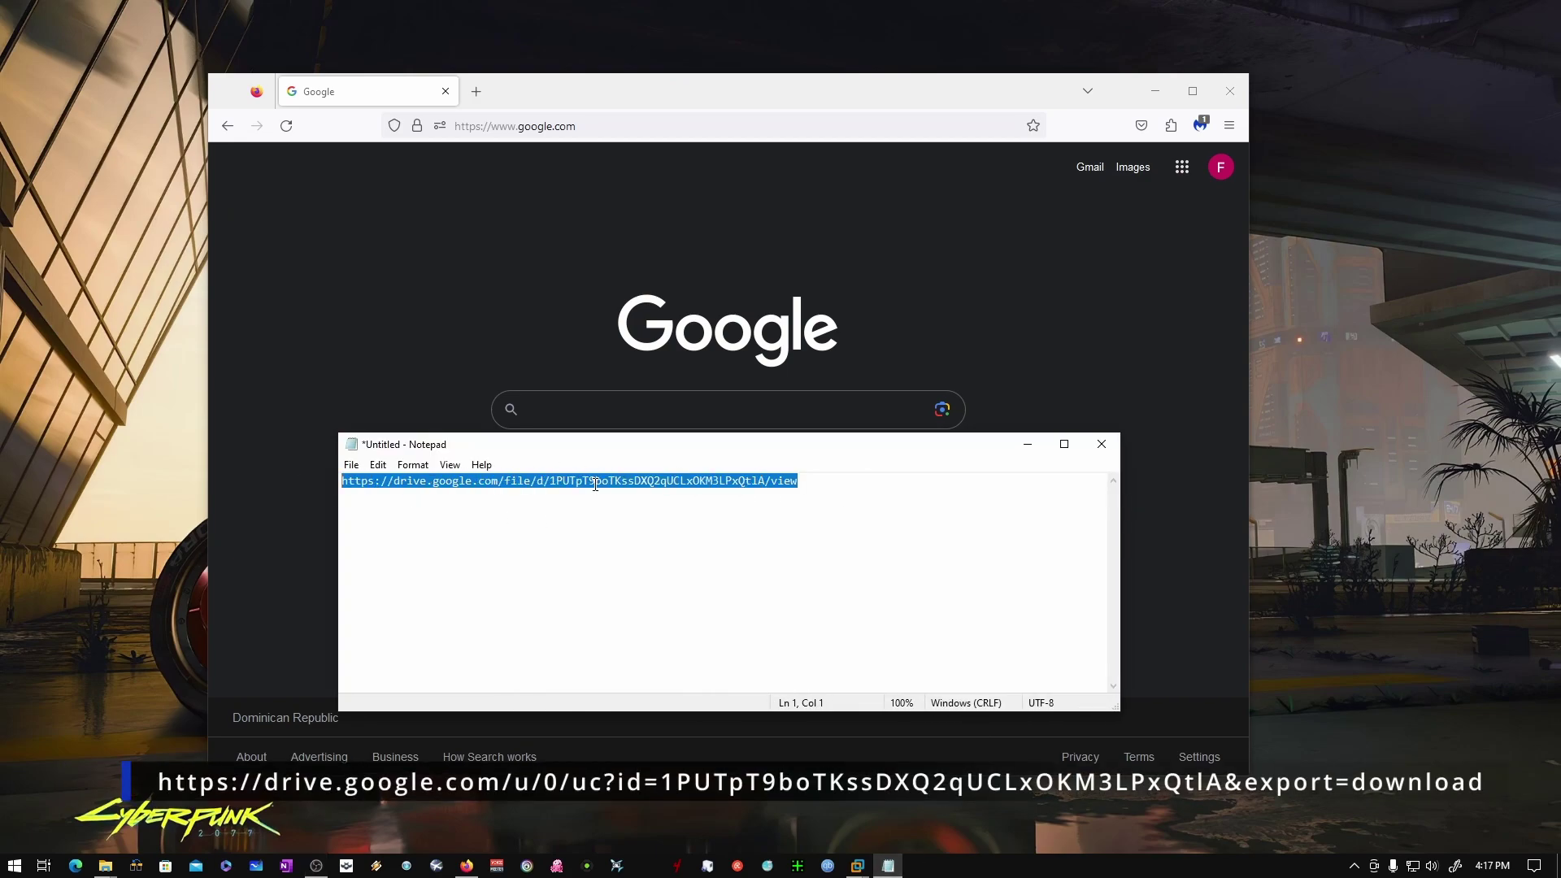
left_click(871, 497)
left_click_drag(804, 484, 336, 488)
right_click(390, 487)
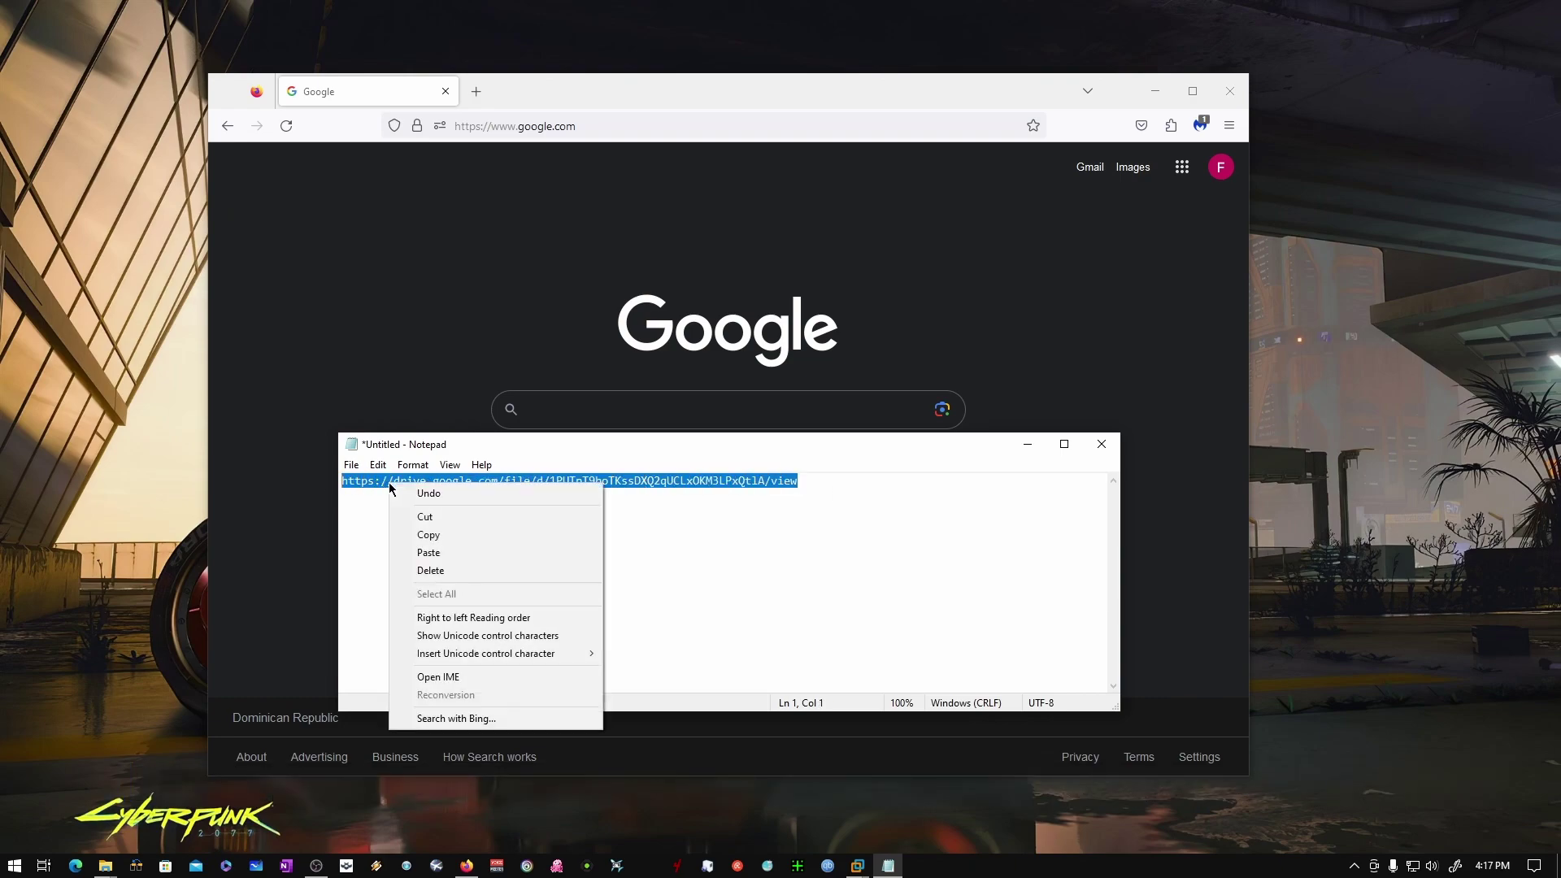
left_click(428, 534)
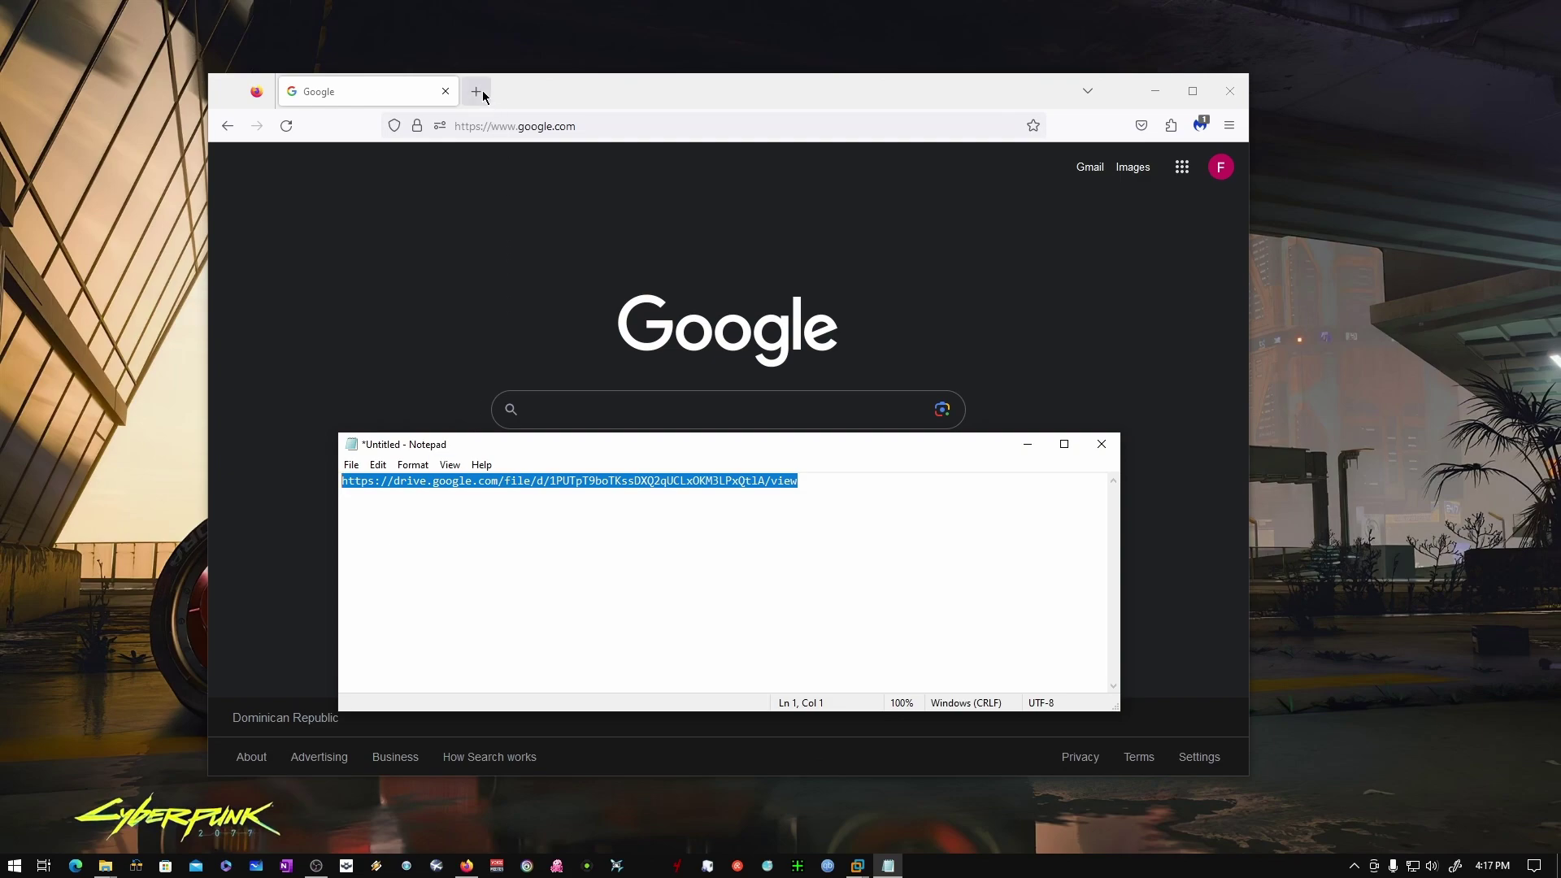
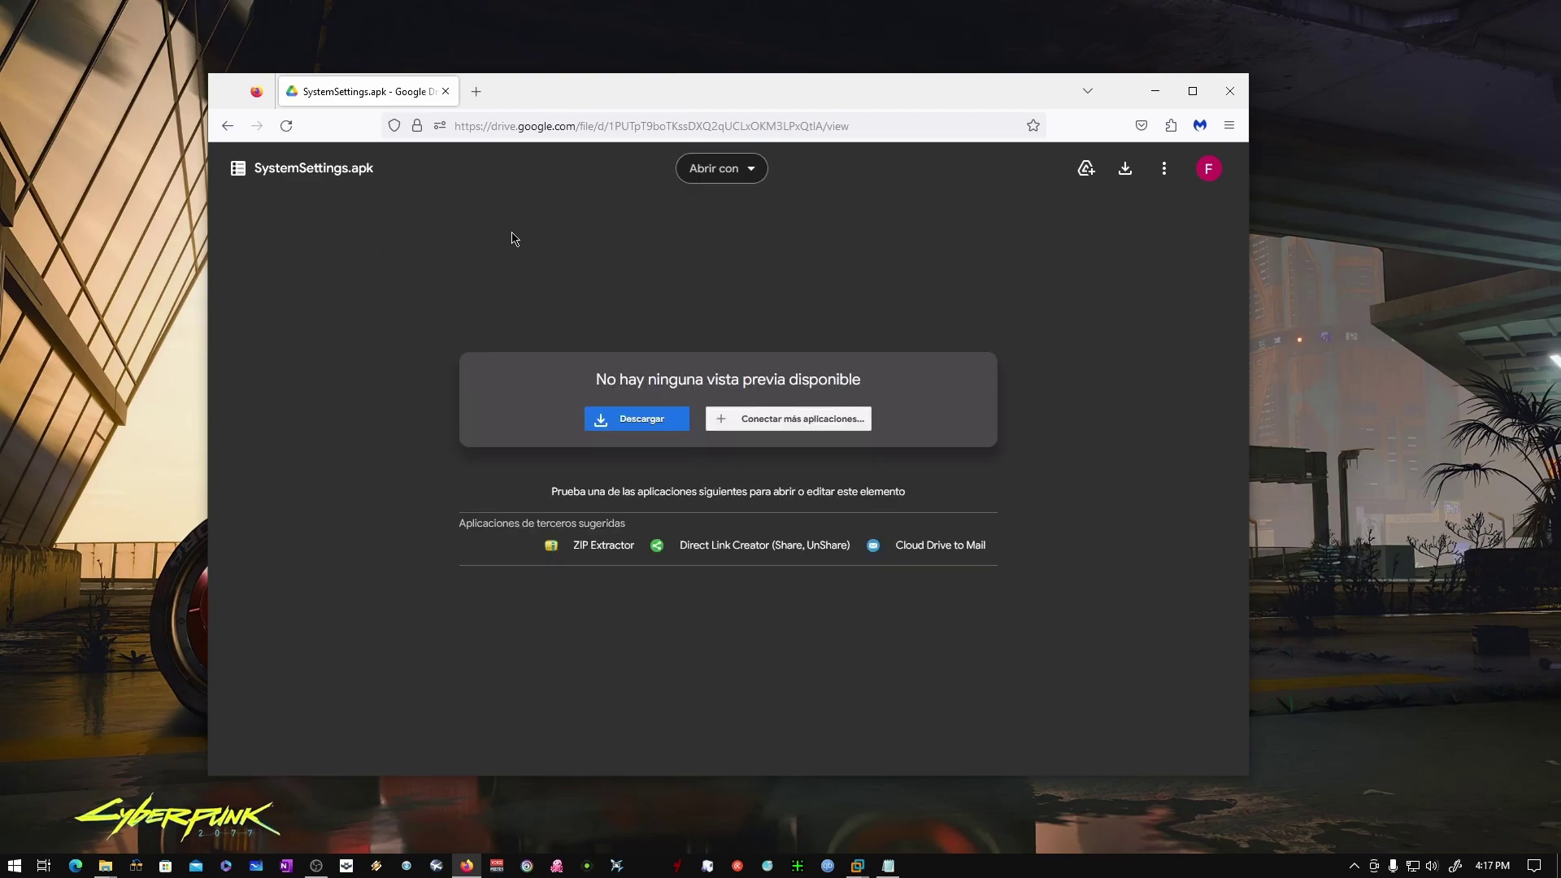
Download the shared 1.8 MB SystemSettings.apk using the Descargar button in the Drive preview.
left_click_drag(254, 167, 376, 170)
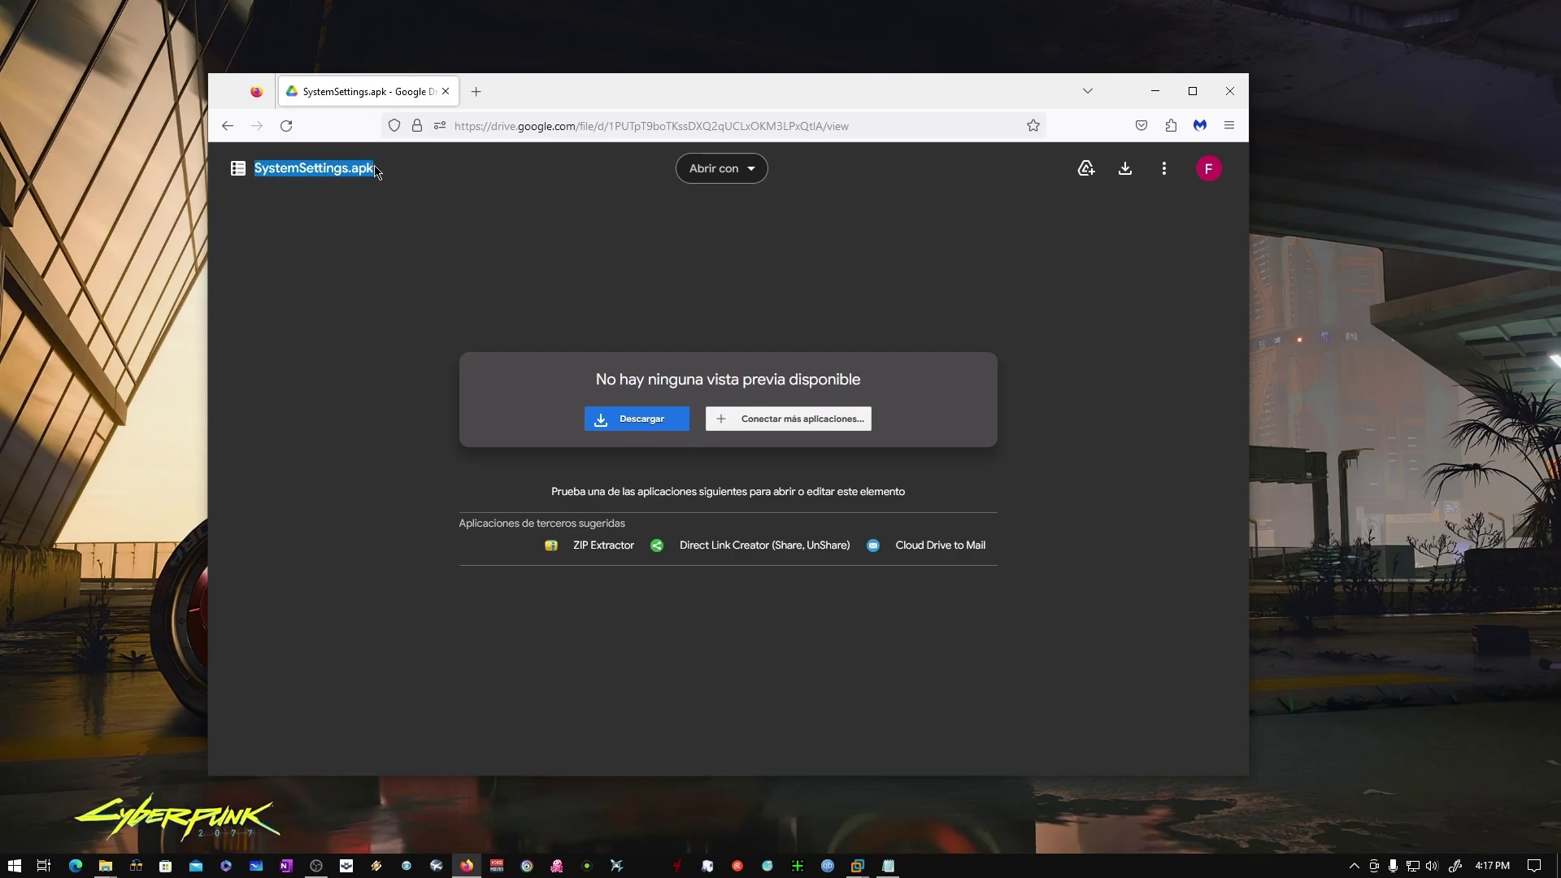
left_click(374, 197)
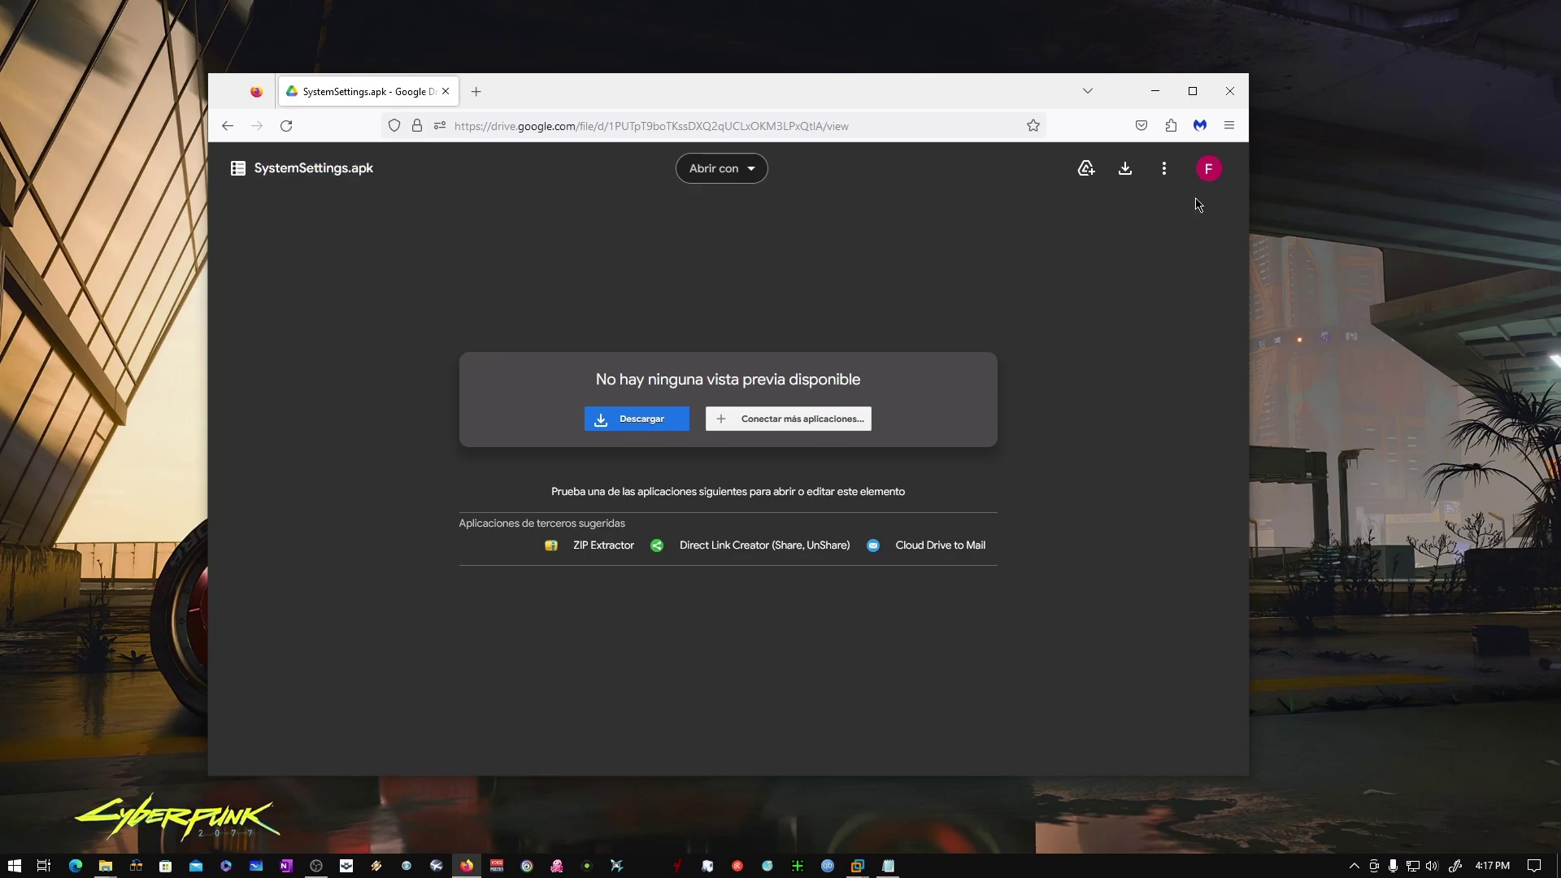
left_click(1125, 171)
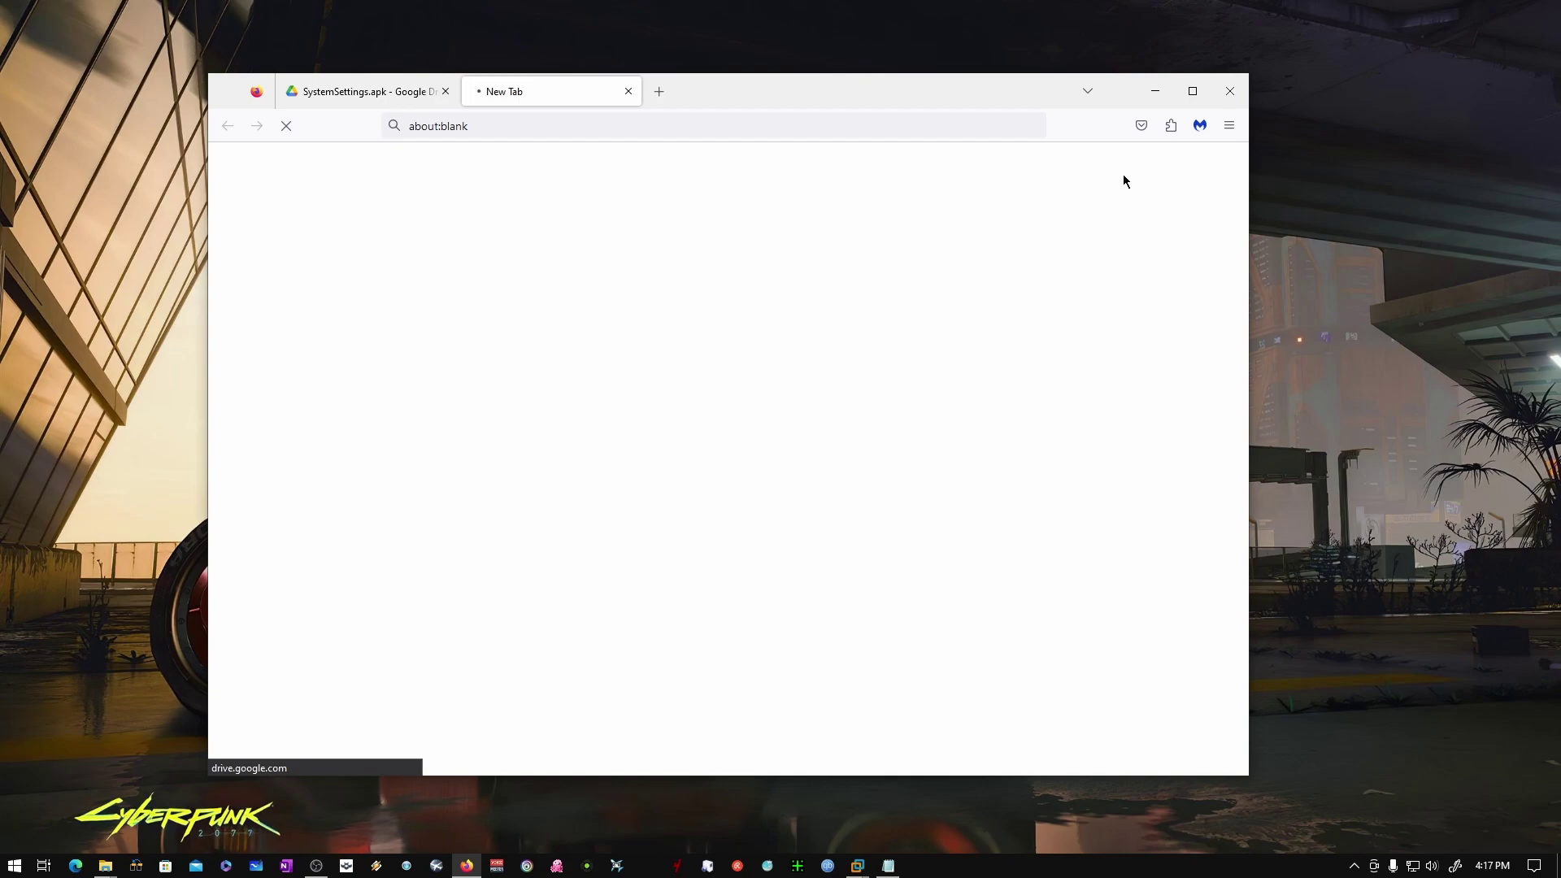
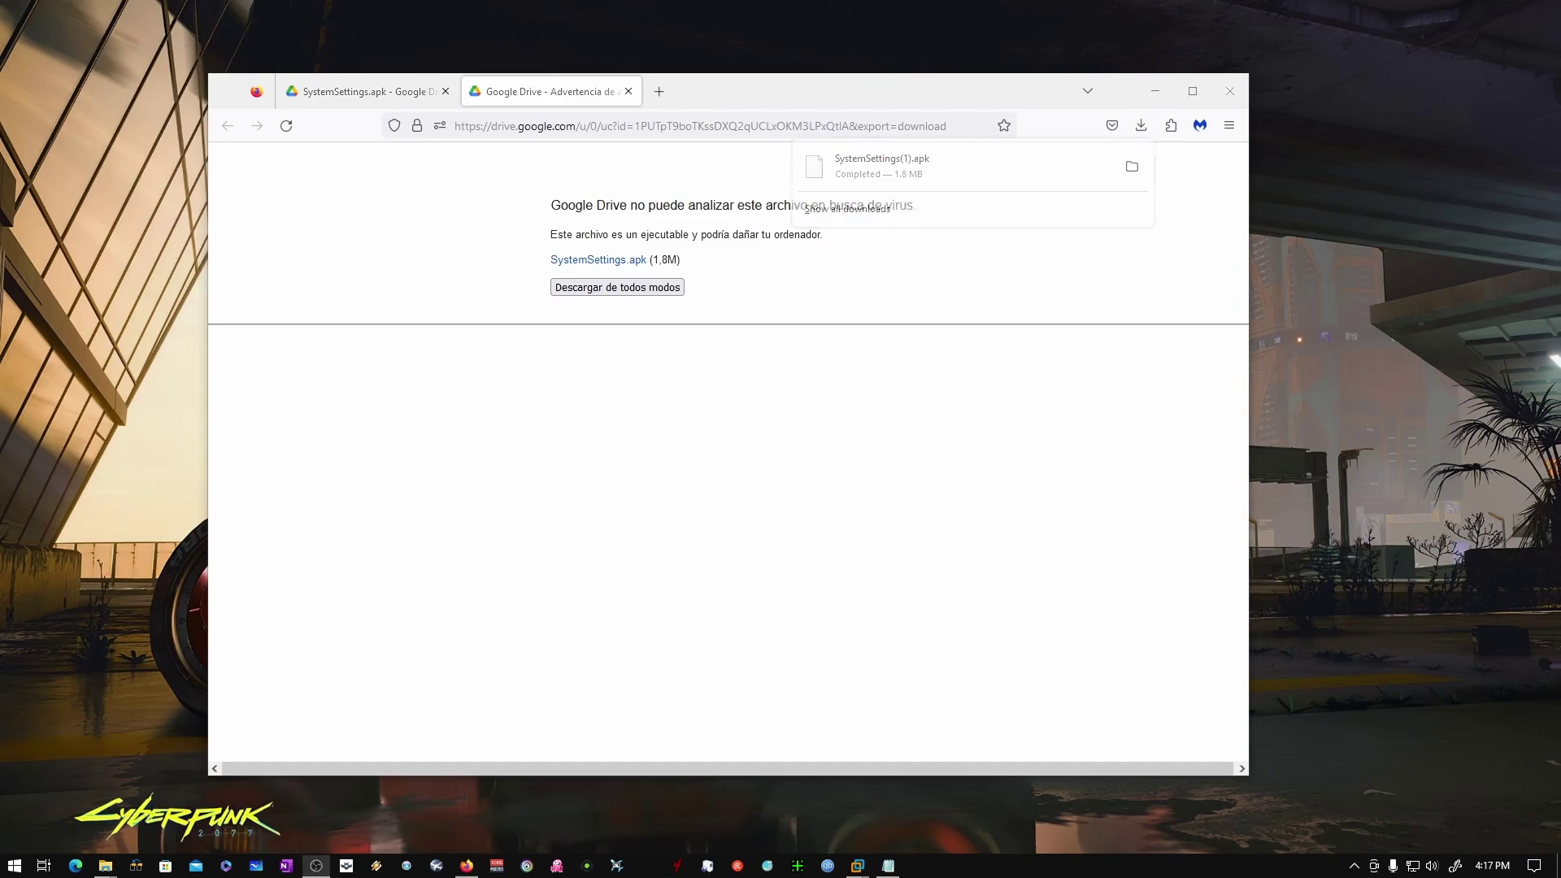
Show the completed SystemSettings(1).apk download in its folder from Firefox's downloads panel.
left_click(1131, 166)
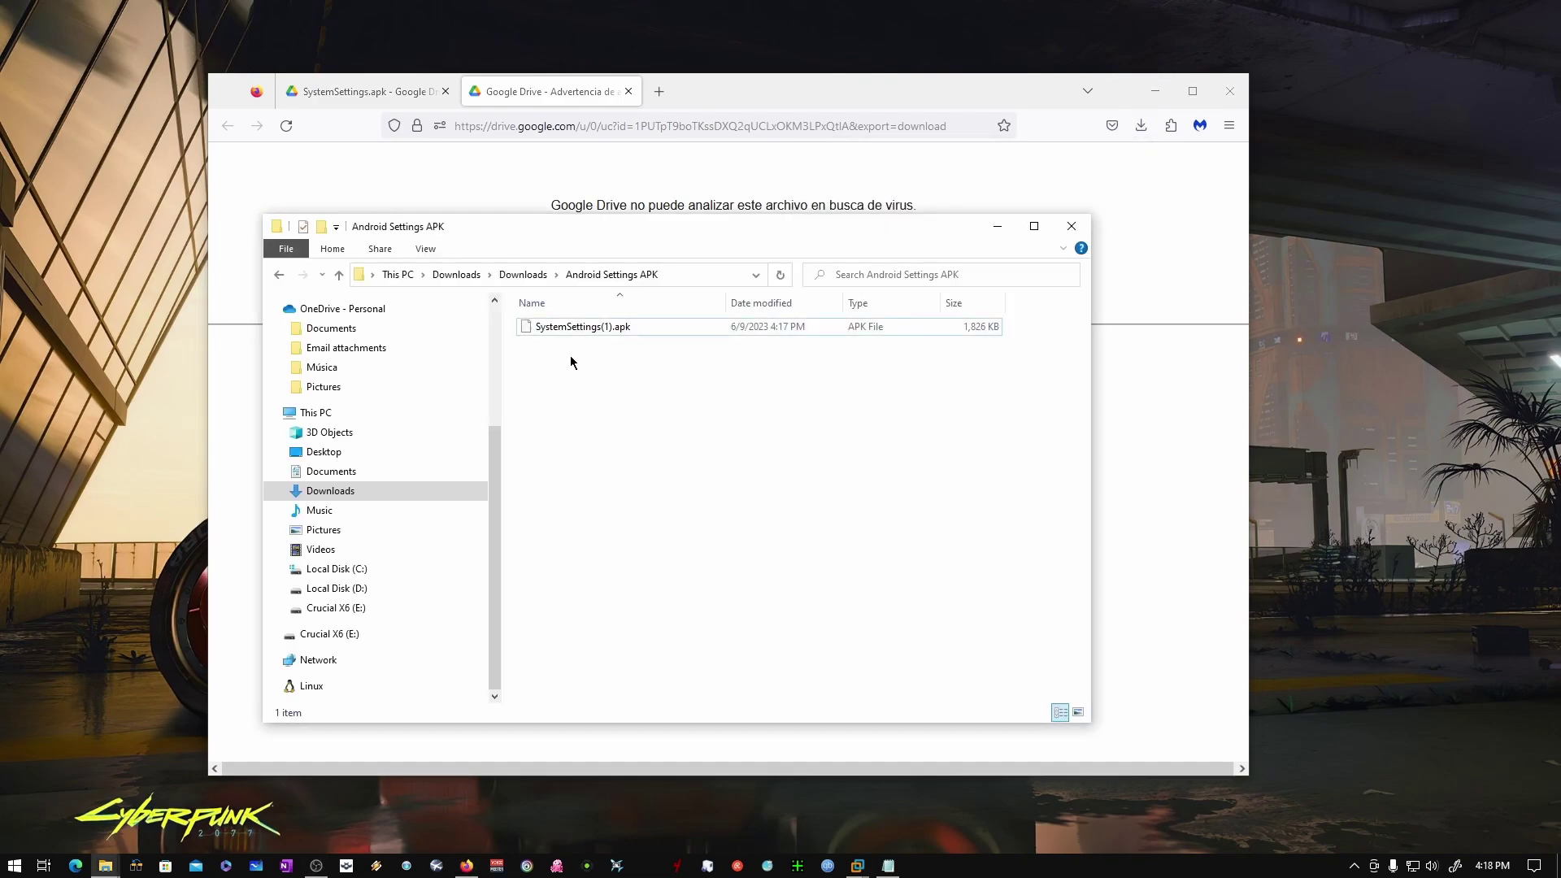
Remove '(1)' from SystemSettings(1).apk so the file is named SystemSettings.apk.
left_click_drag(546, 351, 617, 310)
left_click(600, 375)
left_click_drag(666, 226, 681, 302)
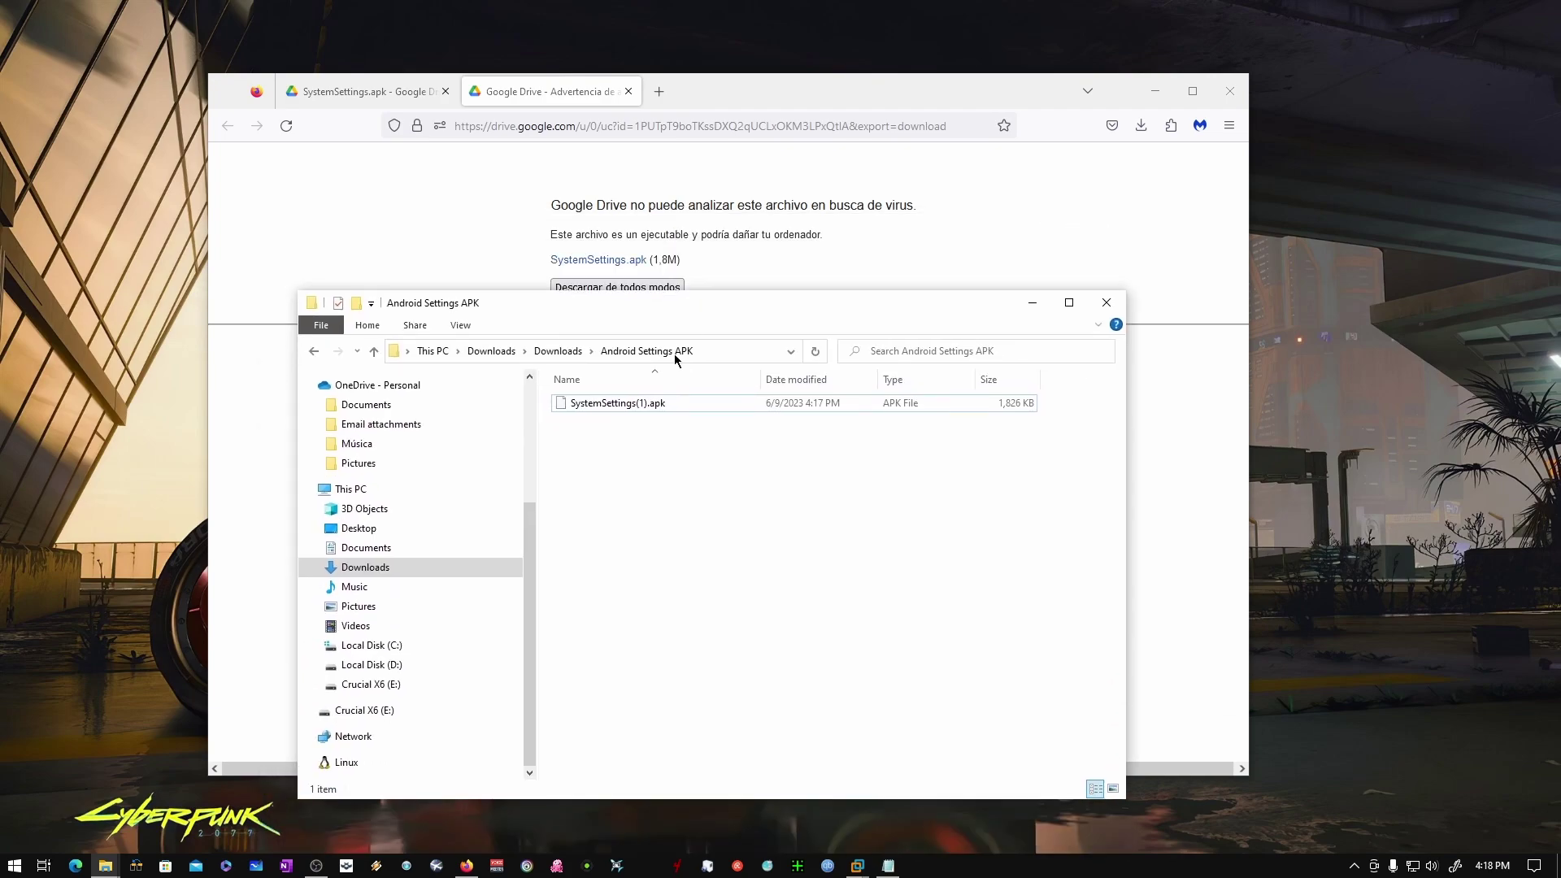
left_click(639, 407)
left_click(639, 405)
left_click(638, 404)
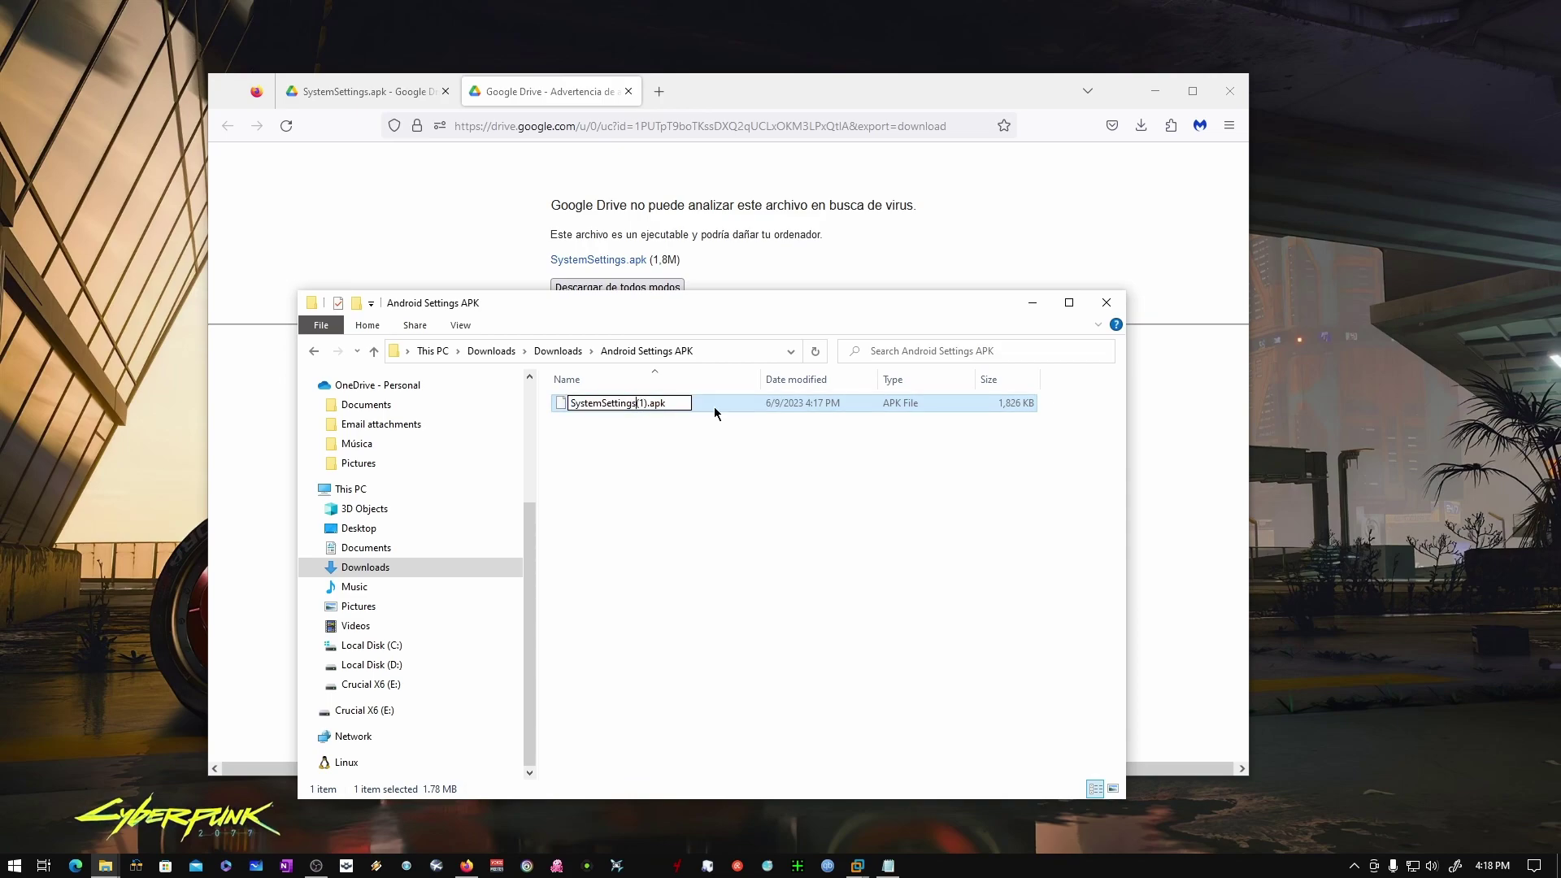
key("Delete")
key("Delete")
key("Delete")
key("Return")
left_click(640, 421)
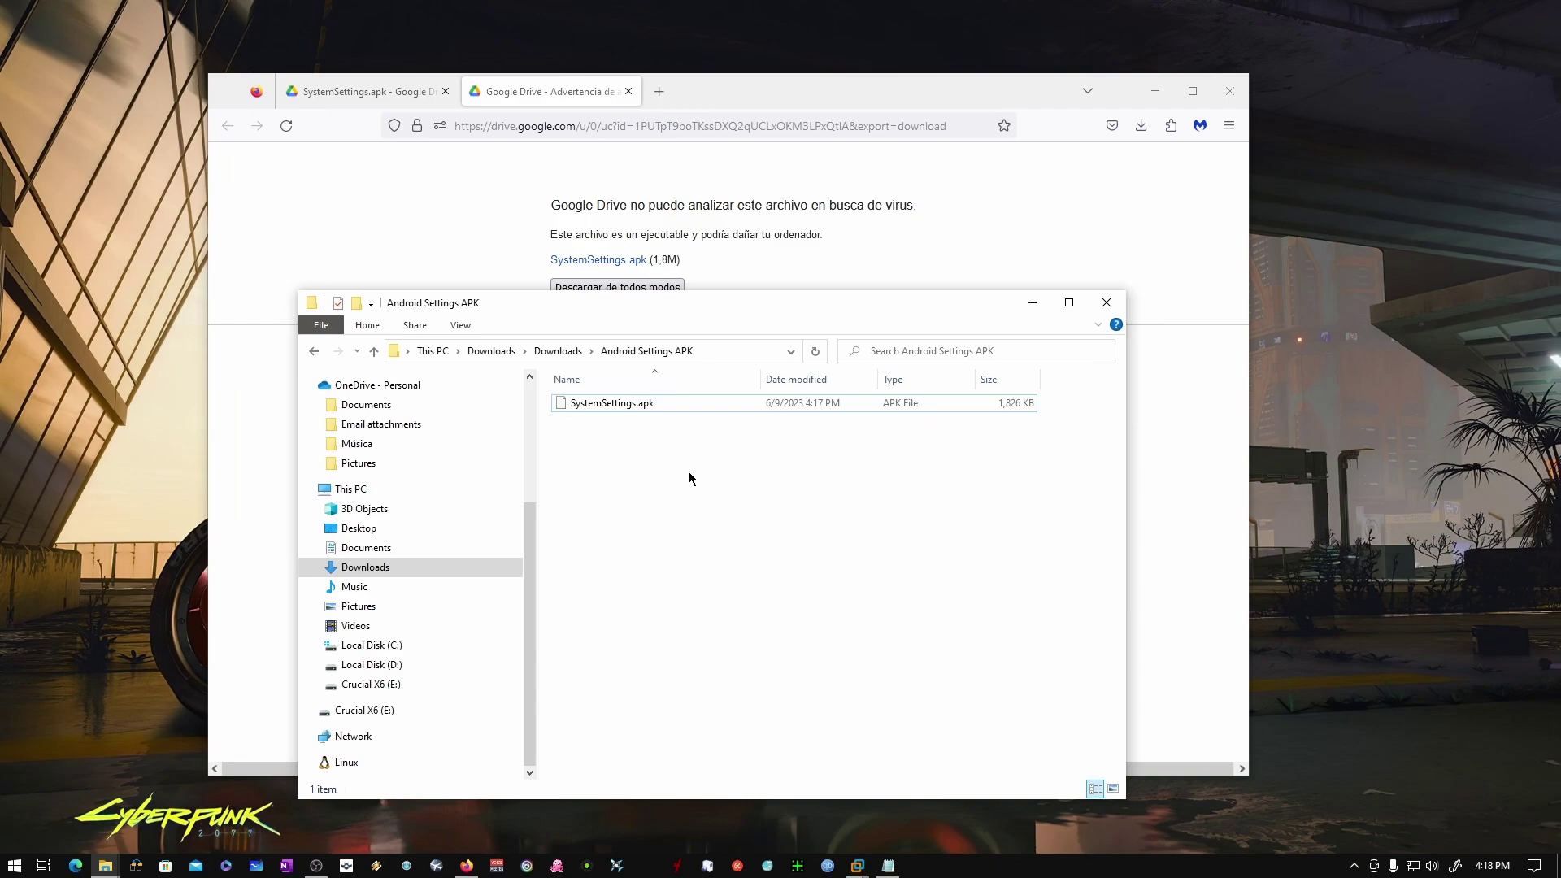
left_click_drag(649, 458, 607, 437)
left_click_drag(1125, 475, 1212, 475)
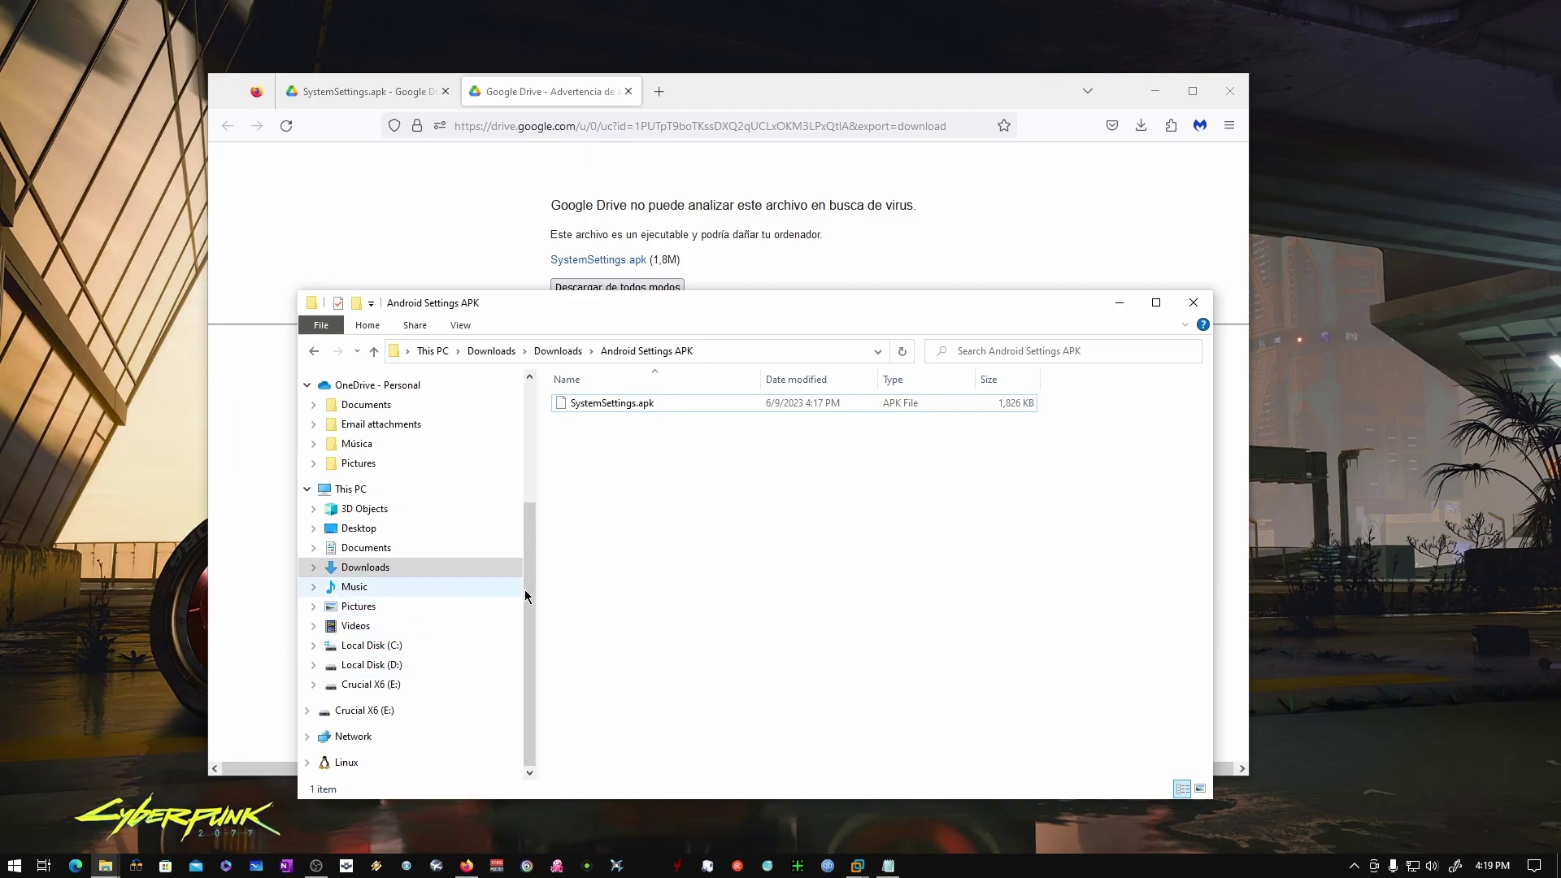
Position the PICO 4 window and select its Internal shared storage.
left_click(636, 404)
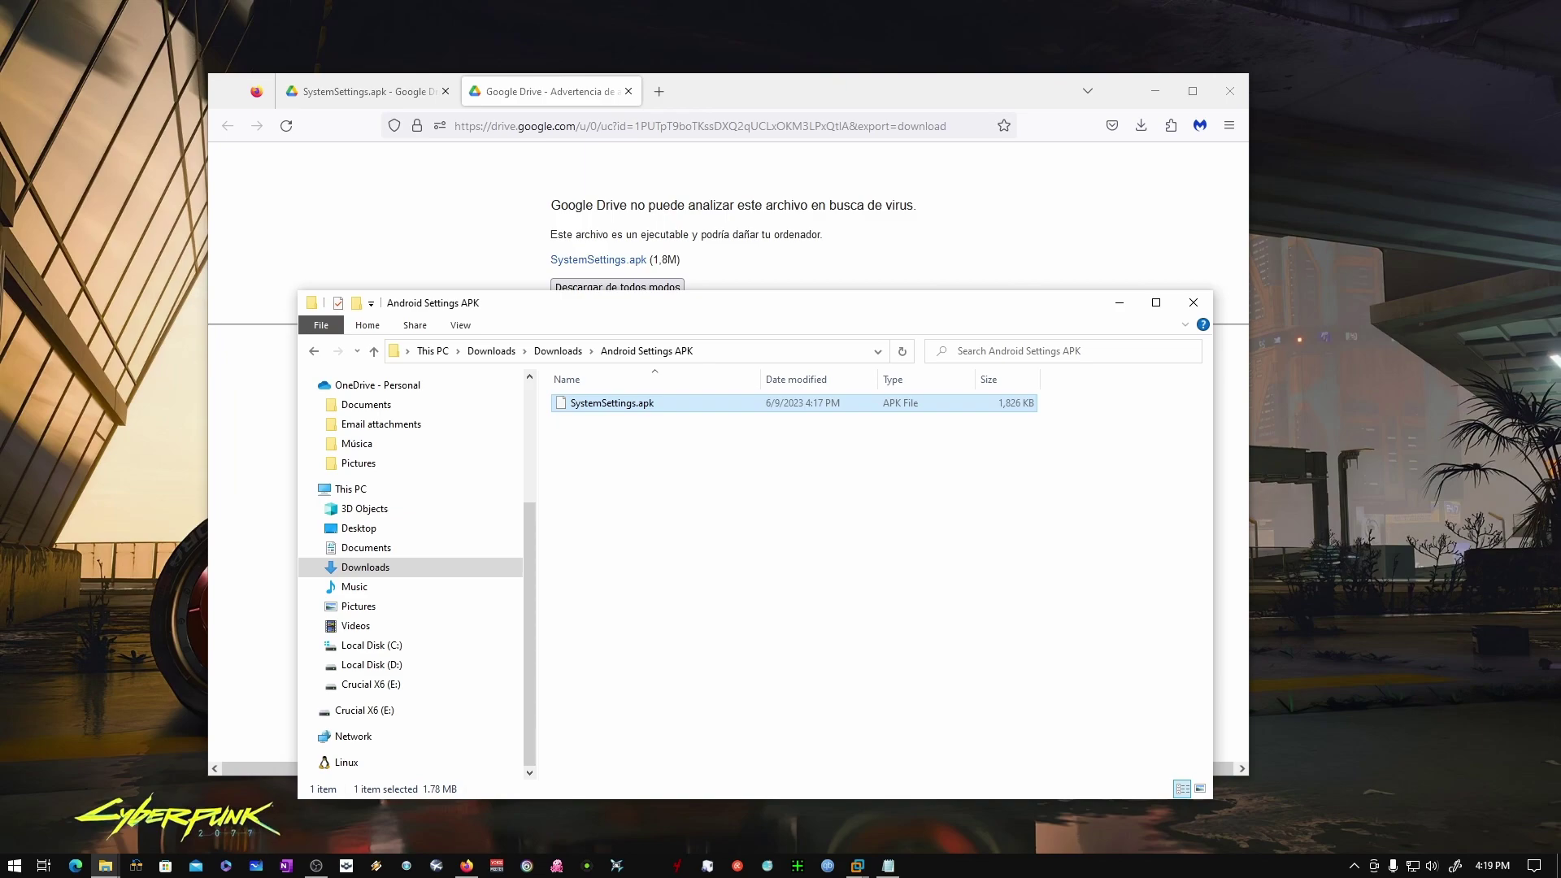
left_click_drag(641, 329, 595, 339)
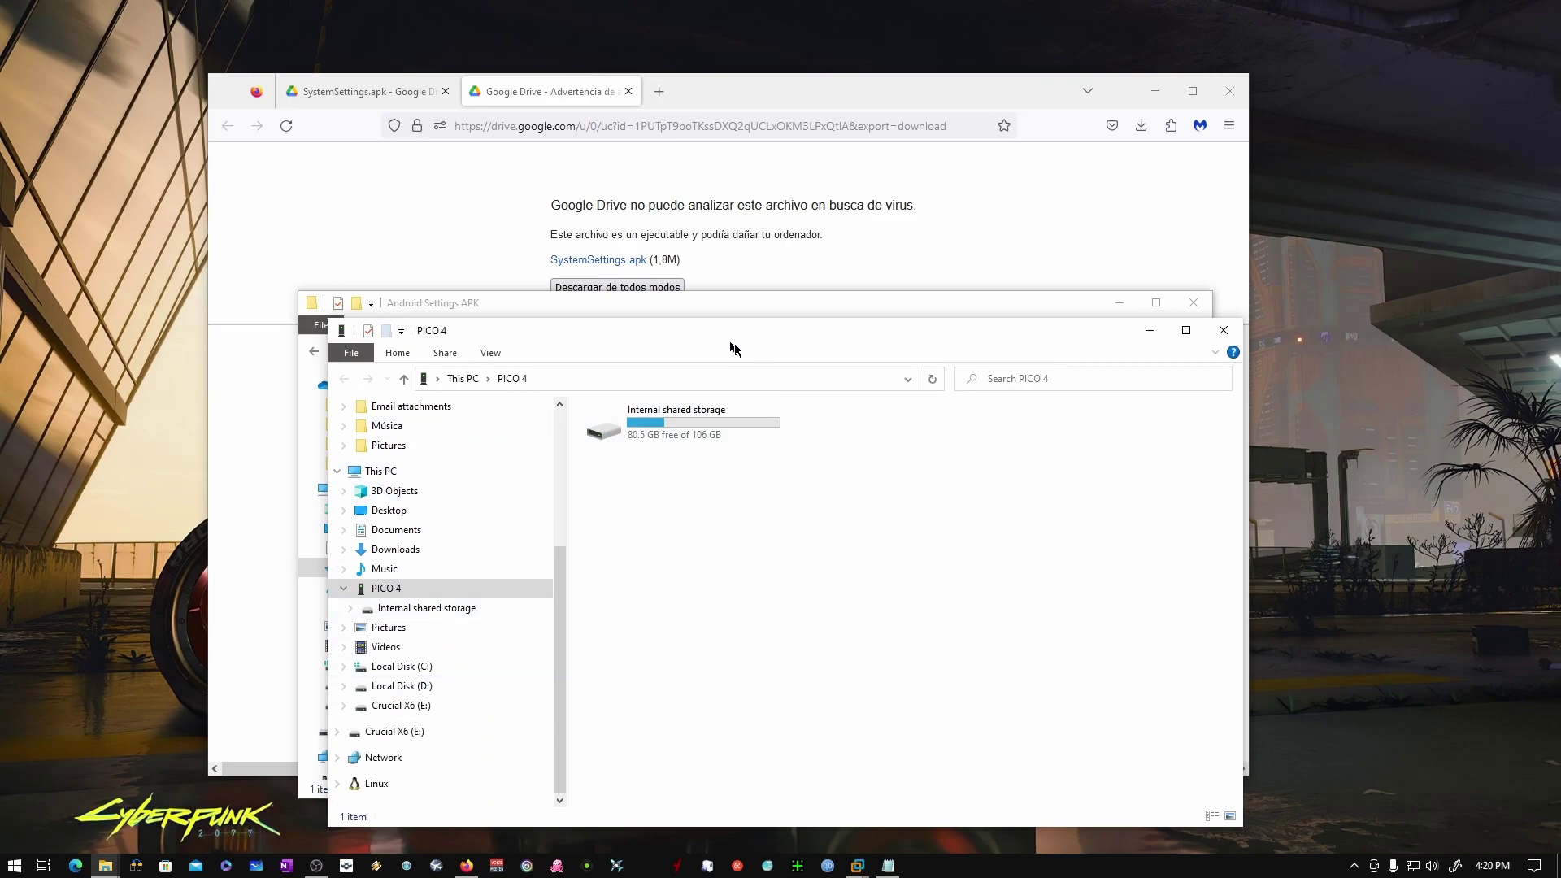
left_click_drag(725, 347, 662, 359)
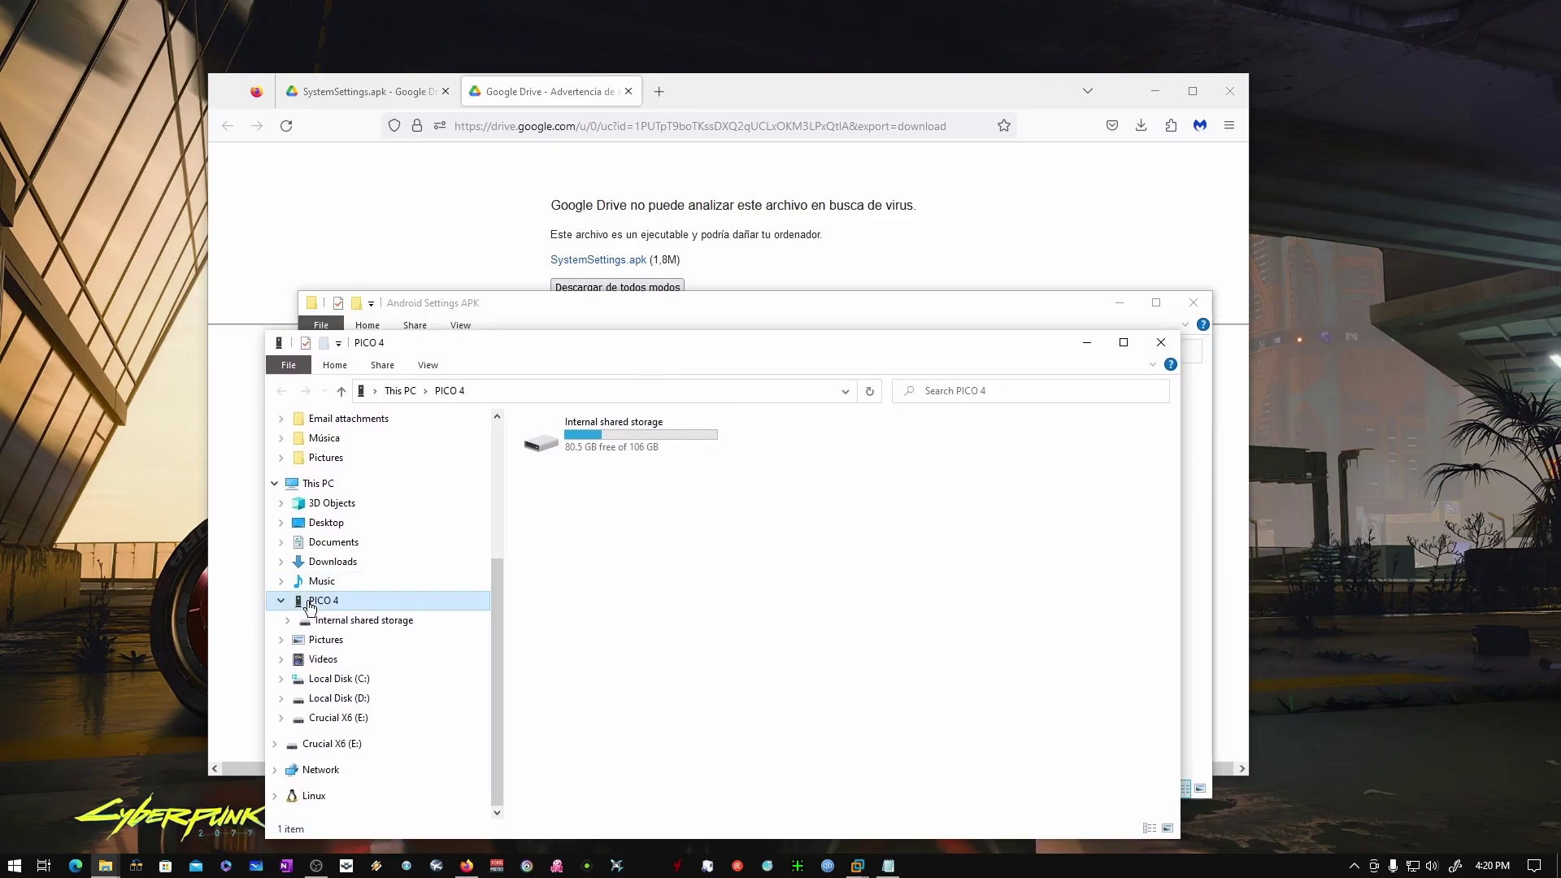
left_click(604, 450)
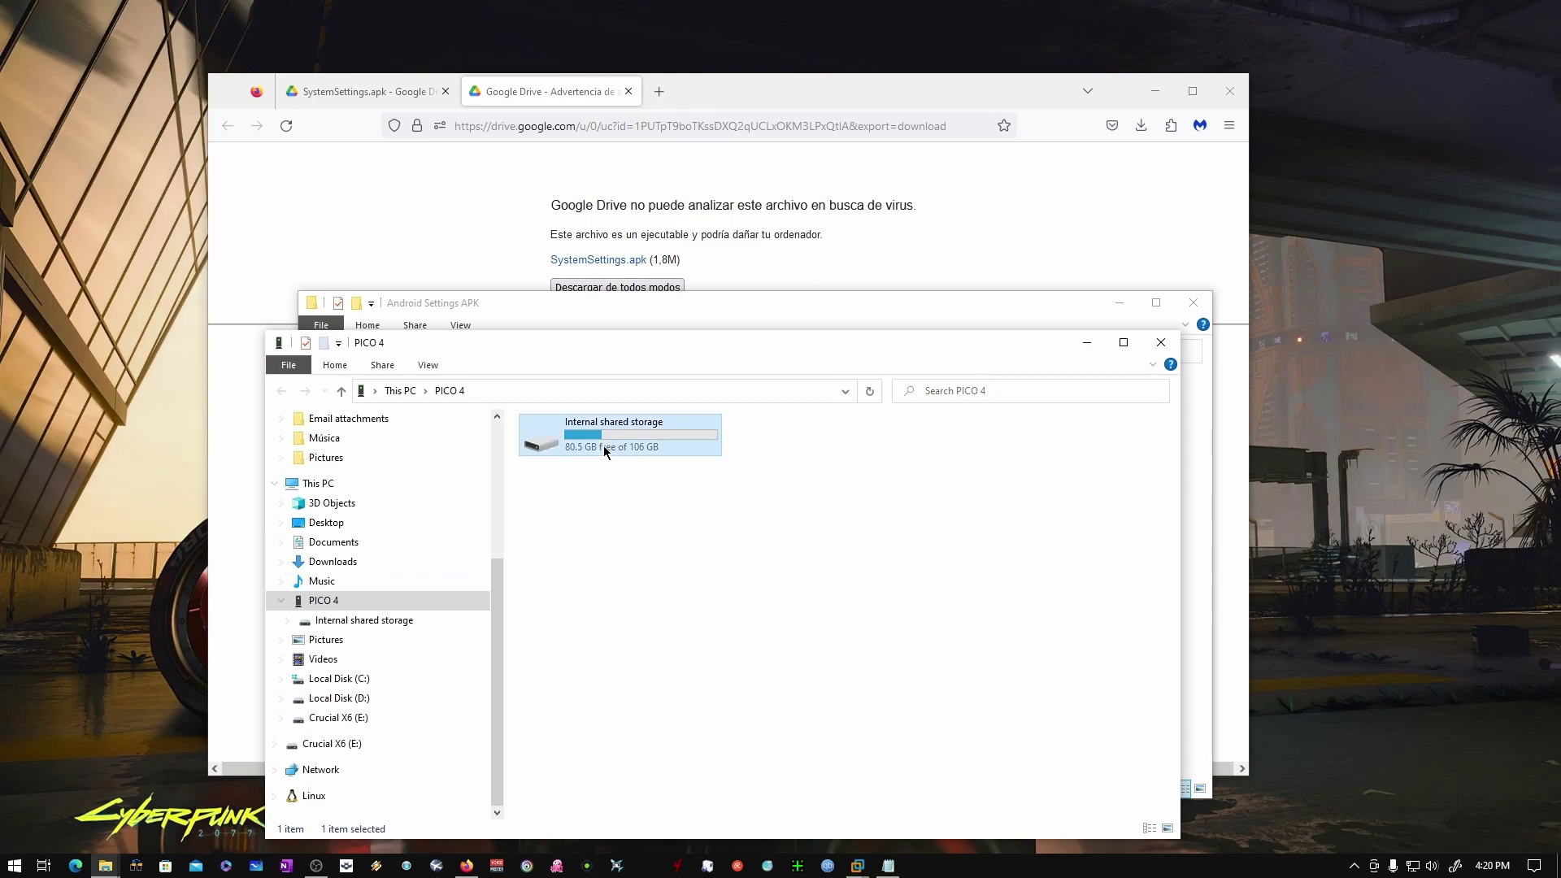
Arrange the Android Settings APK and PICO 4 windows side by side, showing the Size column.
left_click_drag(641, 309, 739, 139)
left_click_drag(1311, 622, 1148, 608)
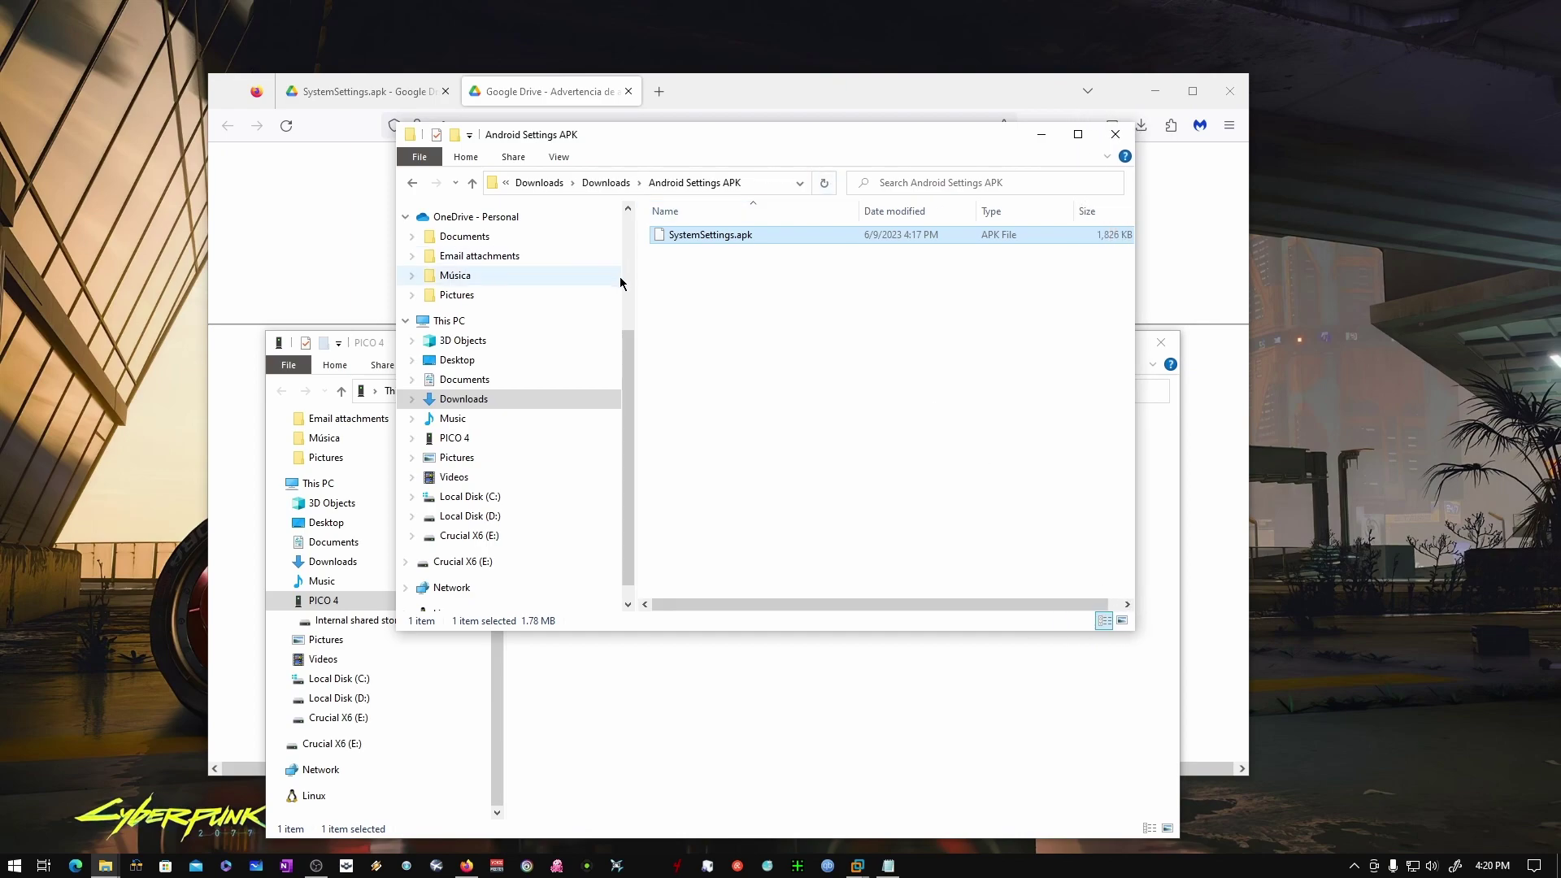
left_click_drag(633, 280, 440, 285)
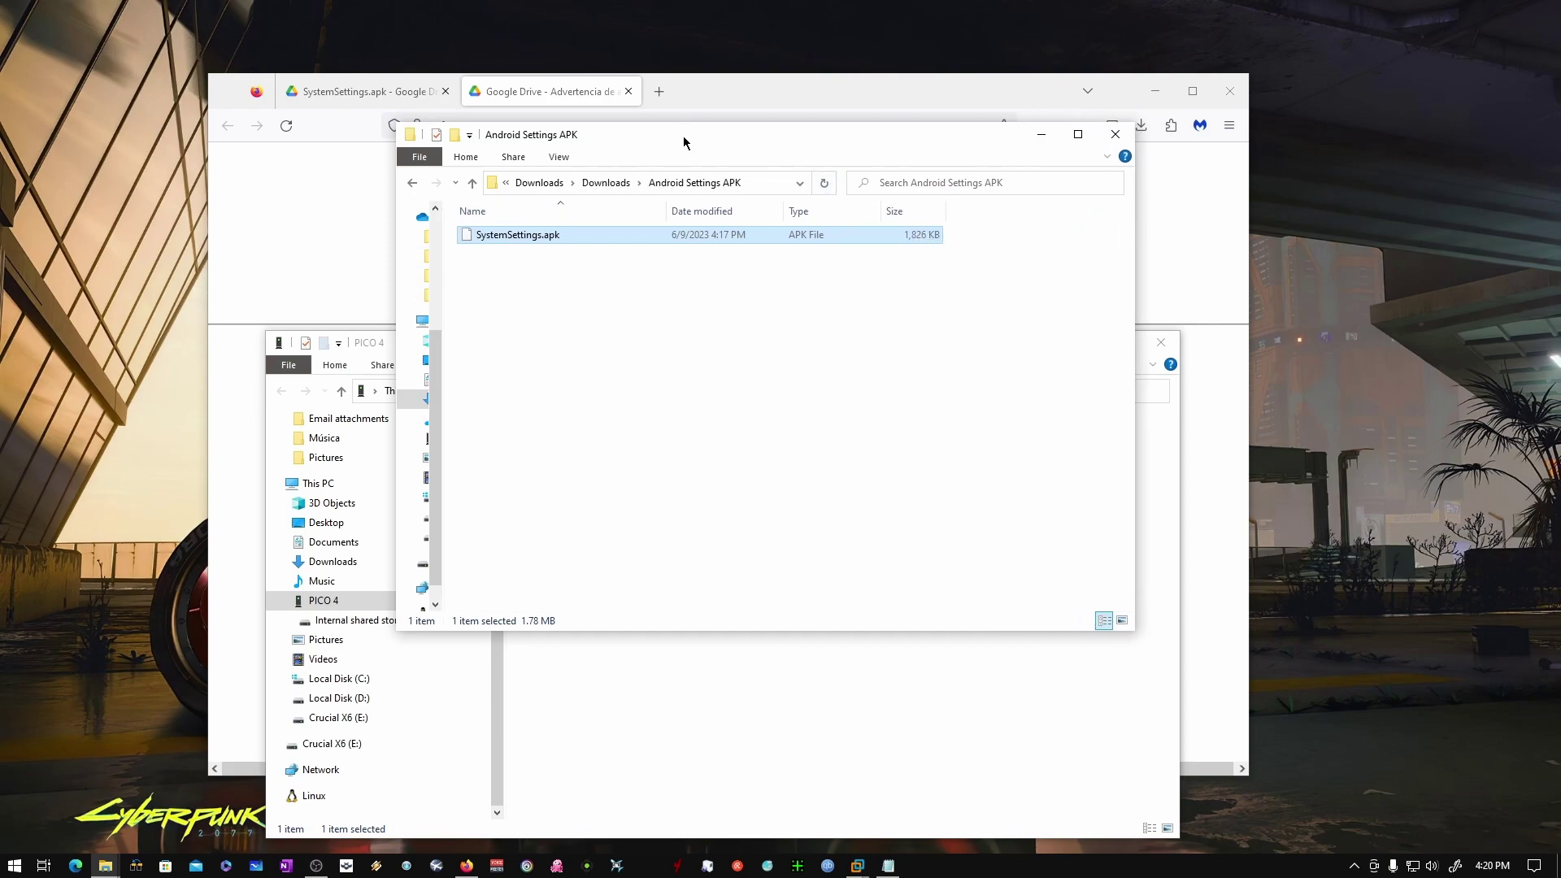
left_click_drag(682, 135, 398, 130)
left_click(886, 361)
left_click_drag(819, 343, 988, 286)
left_click_drag(668, 459, 473, 468)
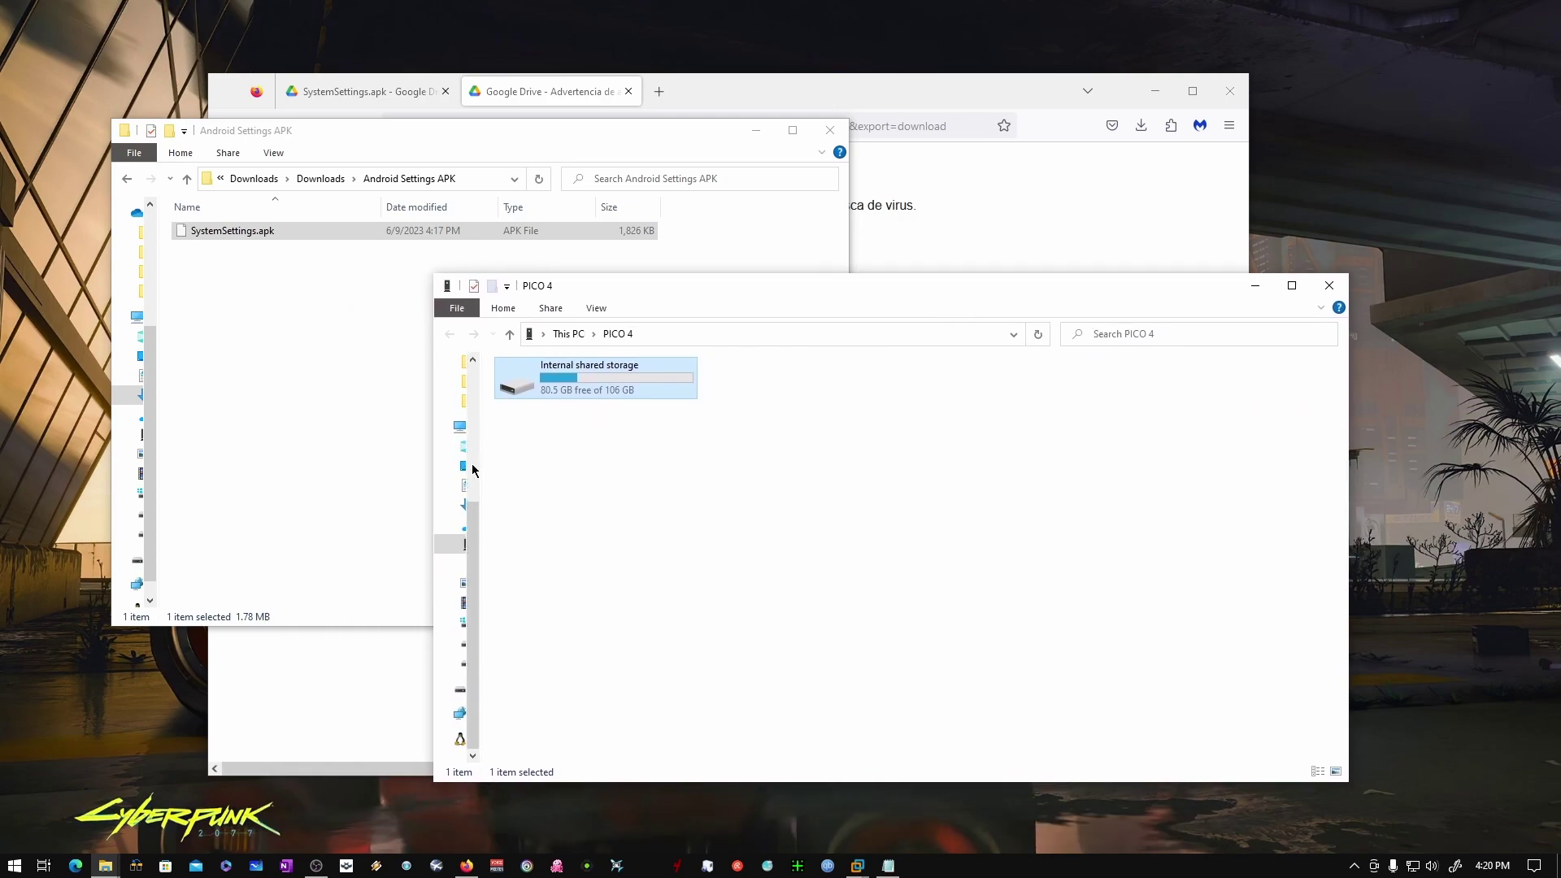
Open the headset's Internal shared storage Download folder and permanently delete the old SystemSettings.apk.
double_click(608, 377)
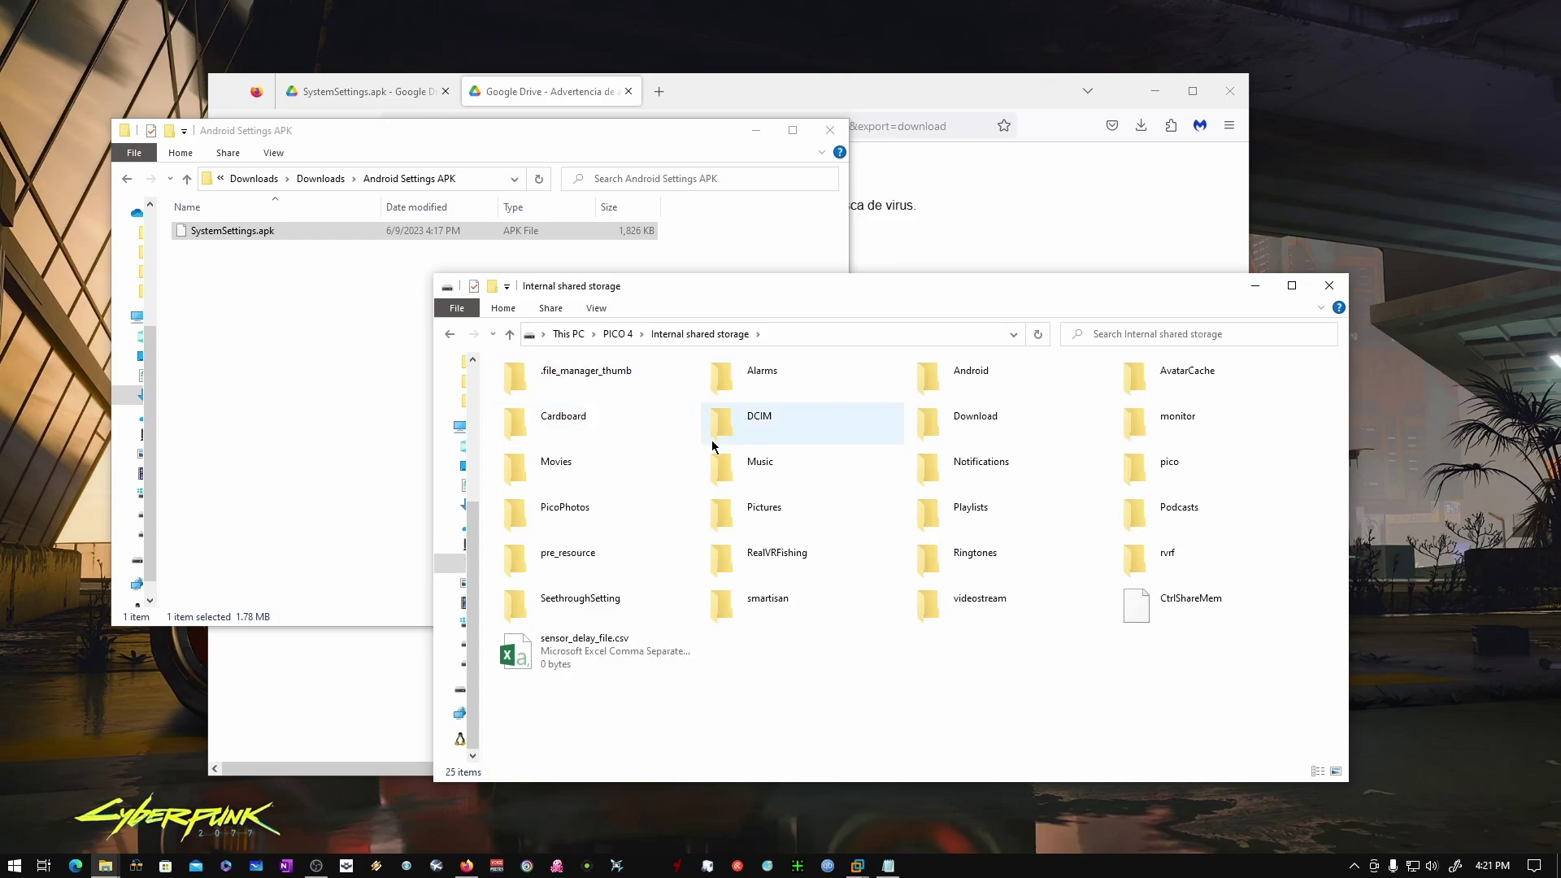
double_click(968, 428)
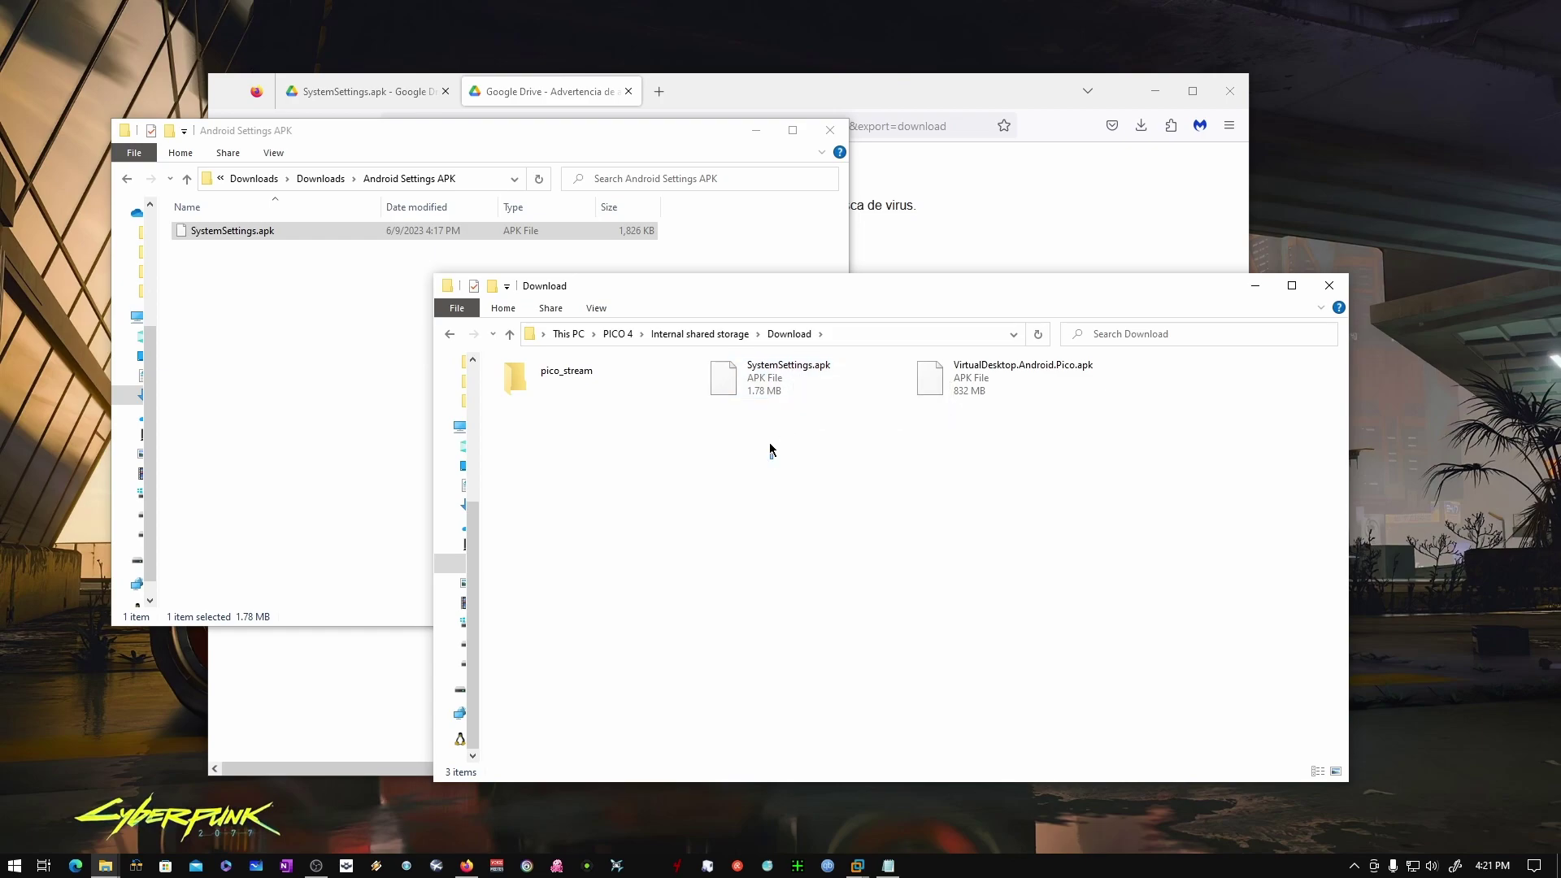
left_click_drag(767, 458, 763, 363)
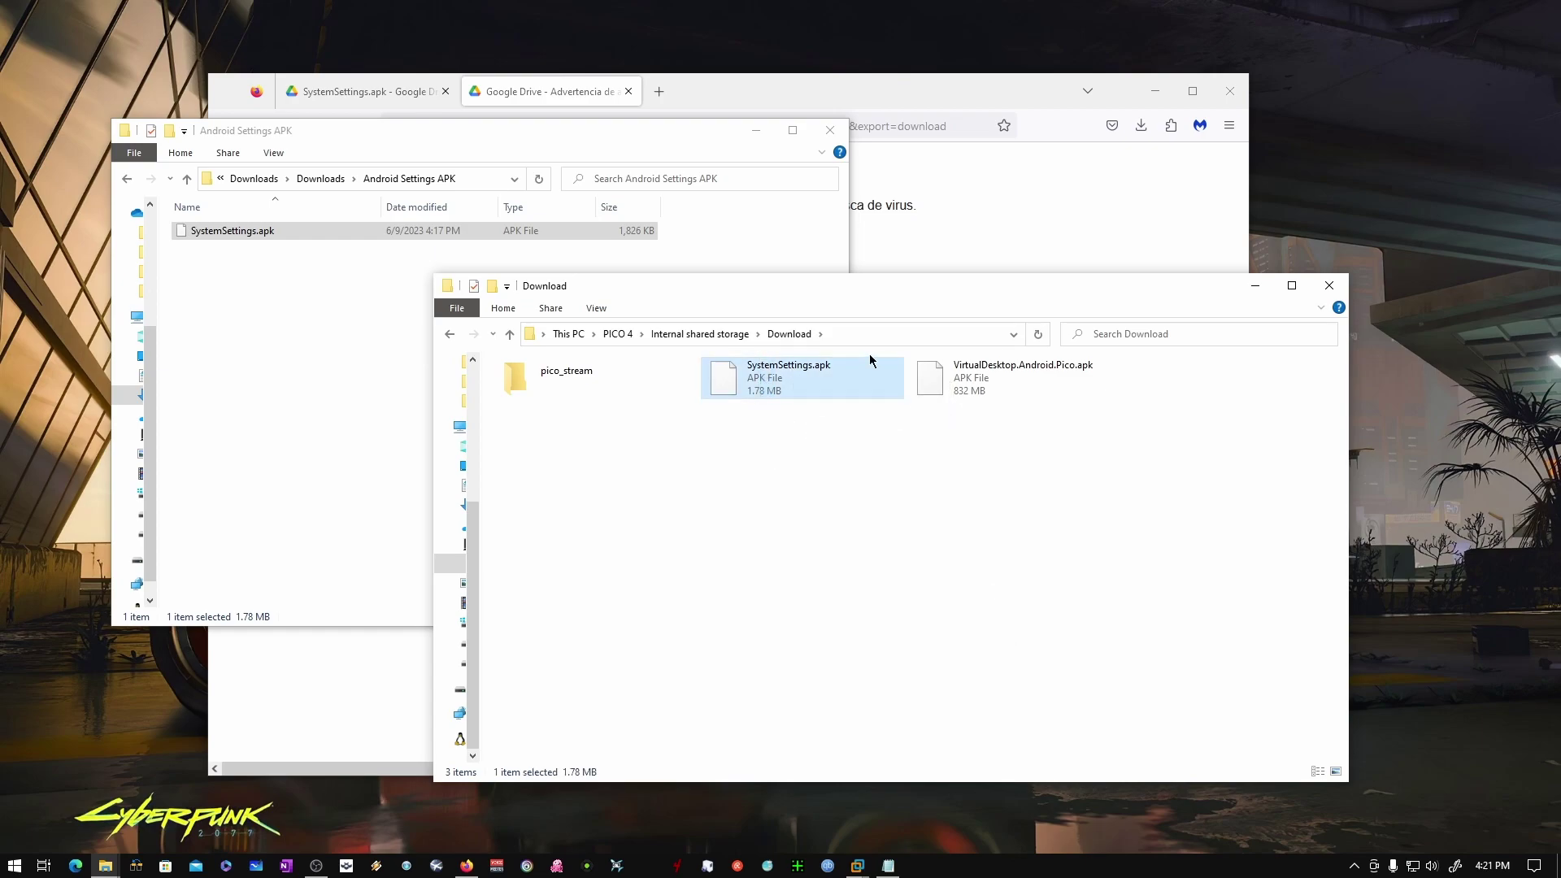
left_click_drag(785, 458, 778, 353)
key("Delete")
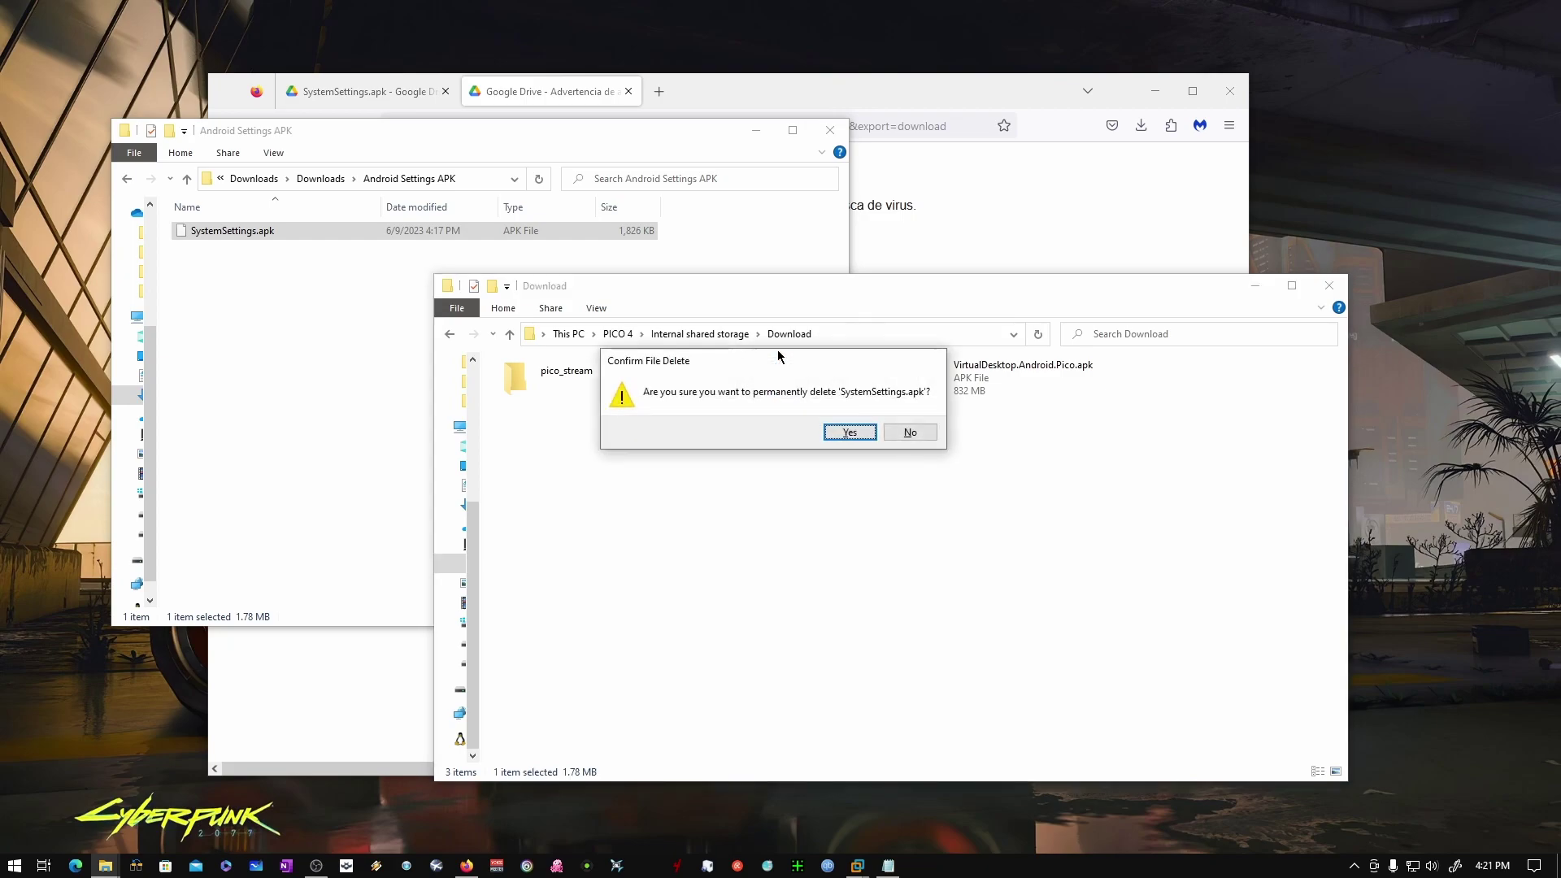
key("Return")
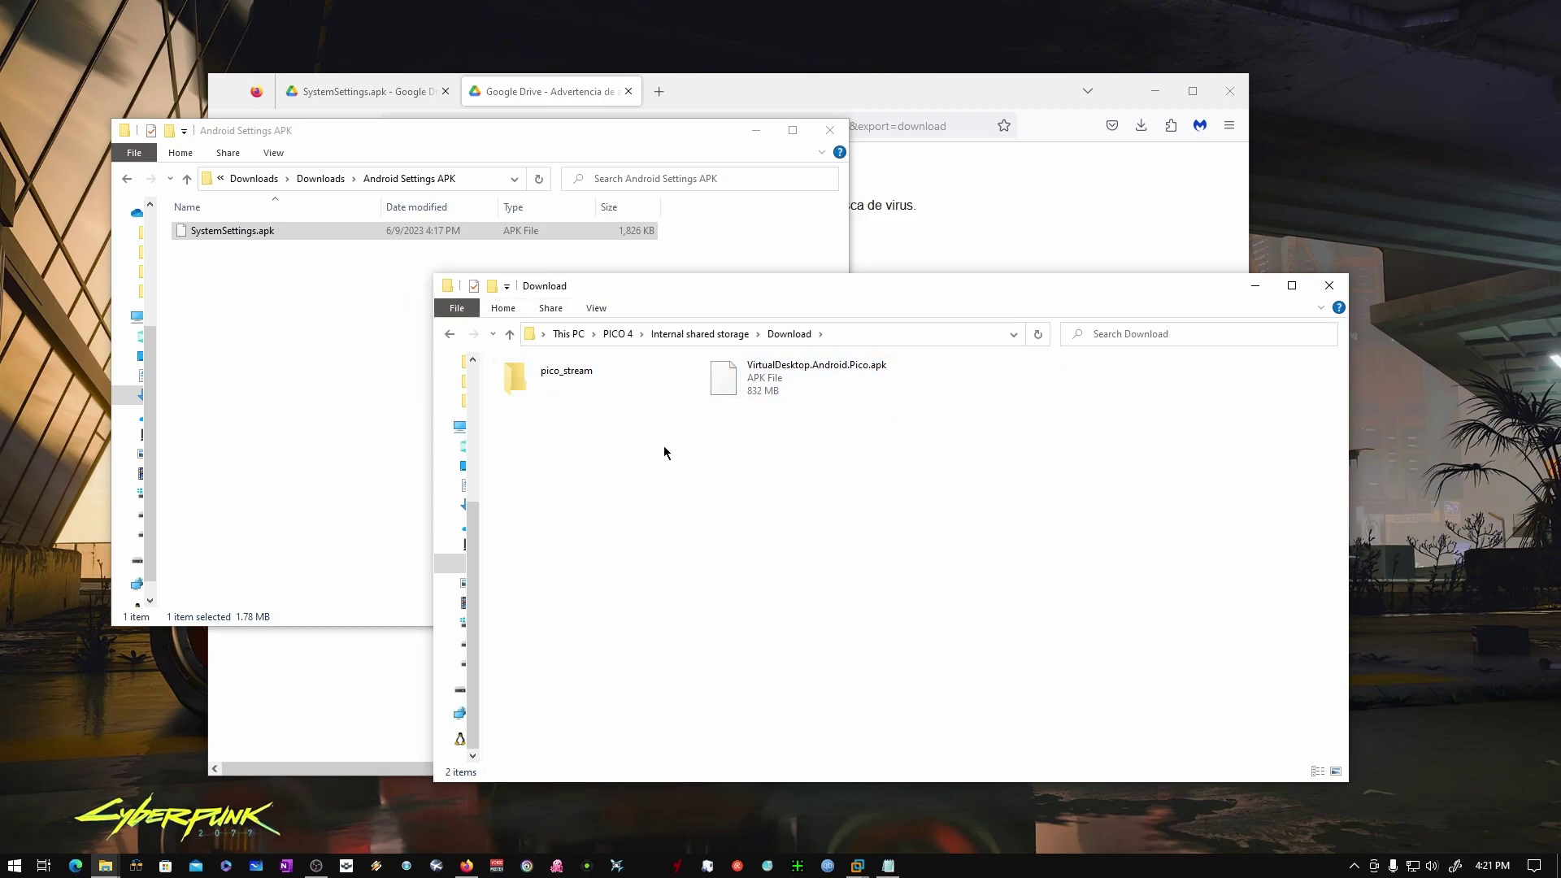
Copy the local SystemSettings.apk and paste it into the PICO 4 Download folder.
right_click(242, 232)
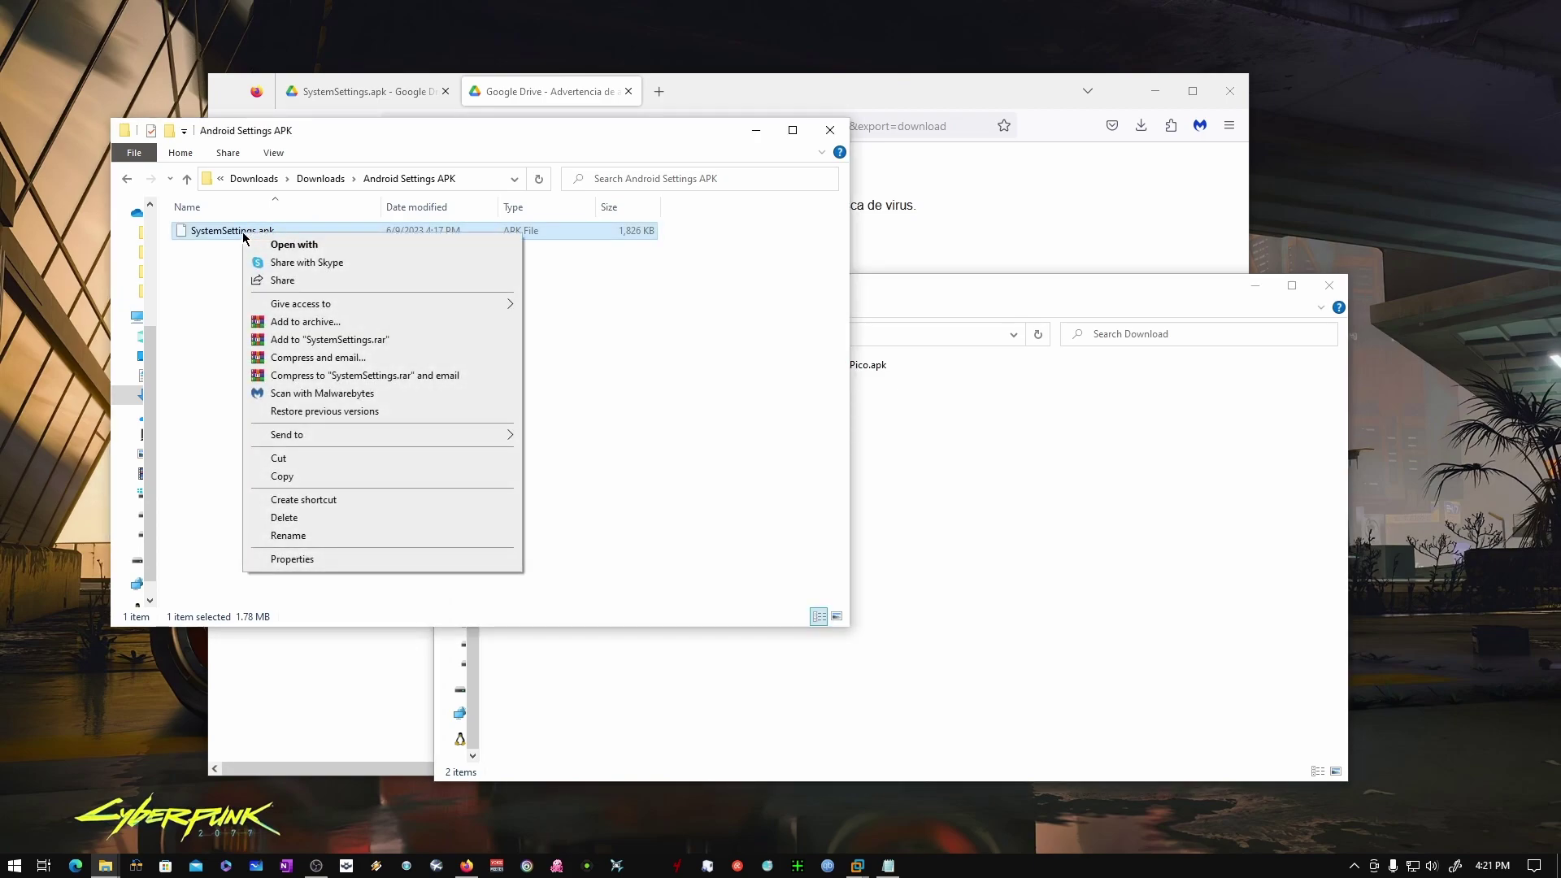
left_click(286, 477)
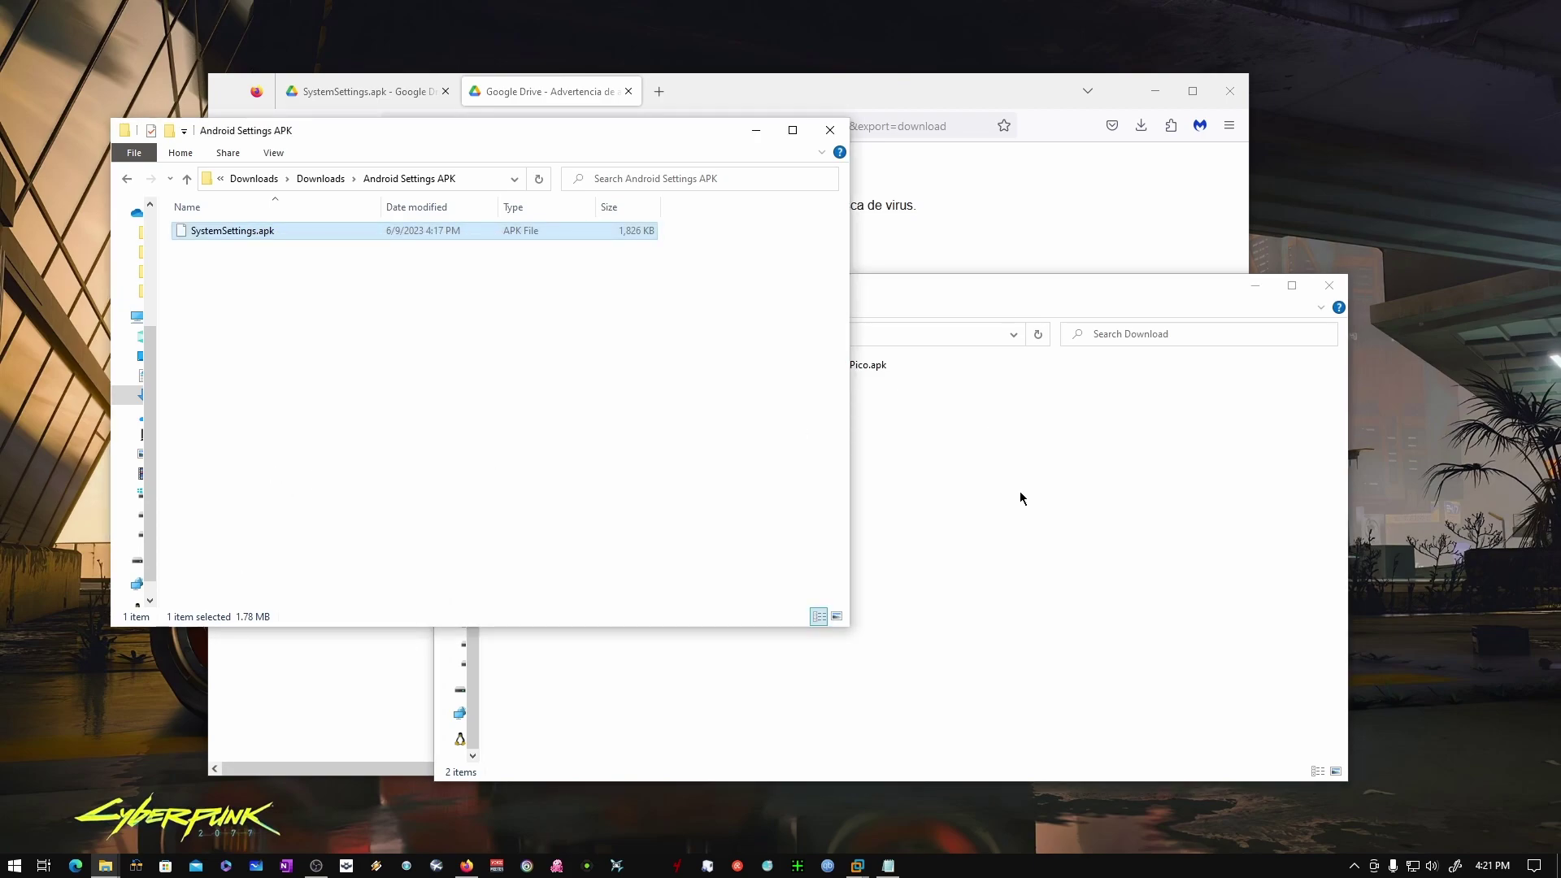
left_click(737, 491)
right_click(737, 491)
left_click(789, 569)
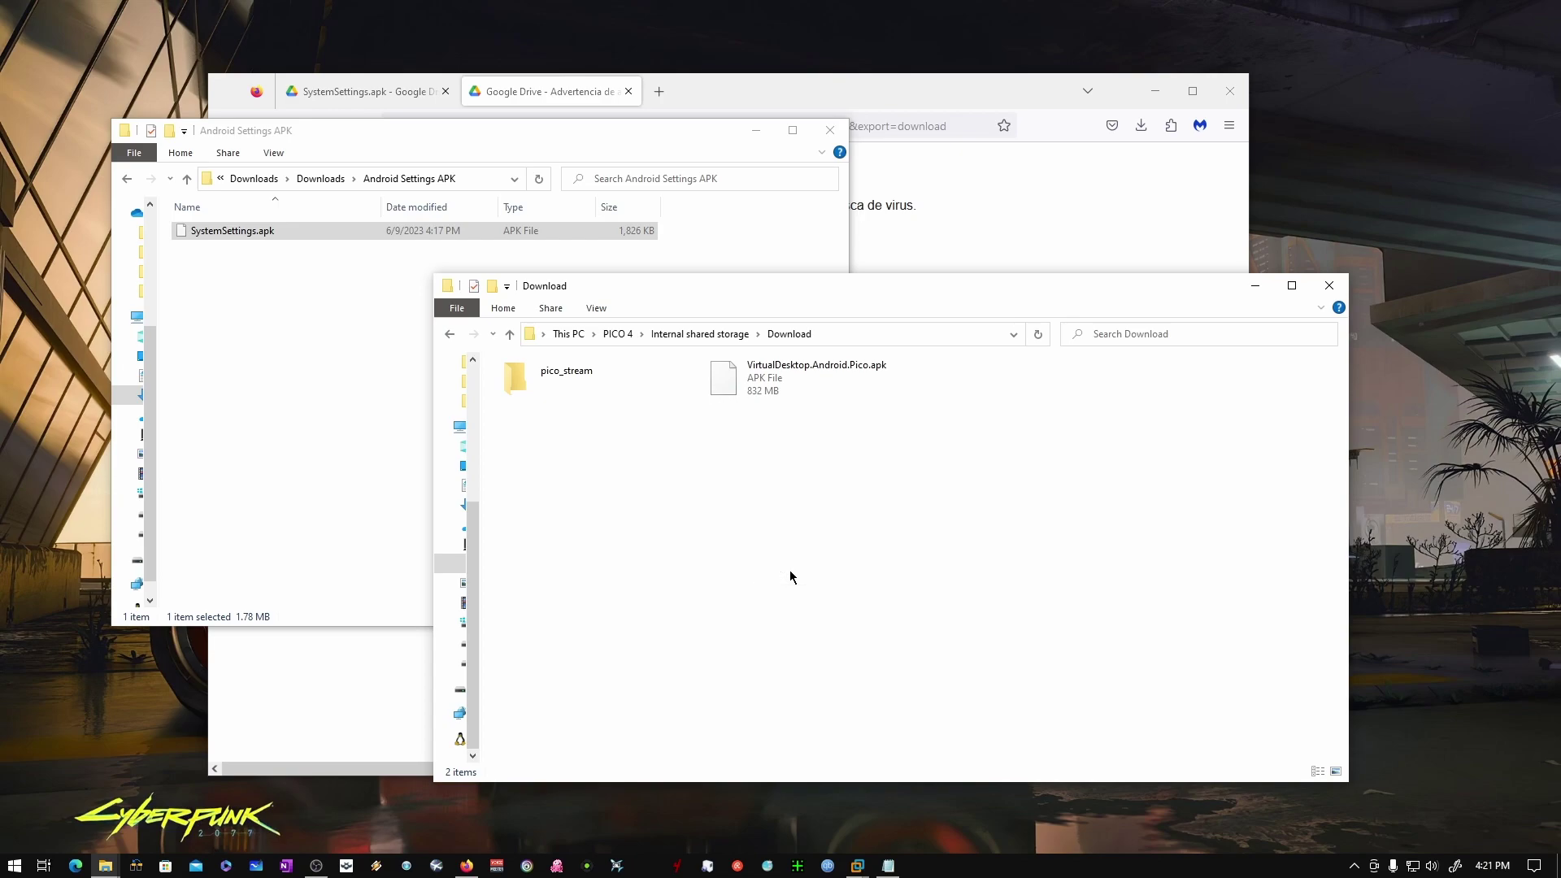
left_click_drag(974, 424, 1016, 362)
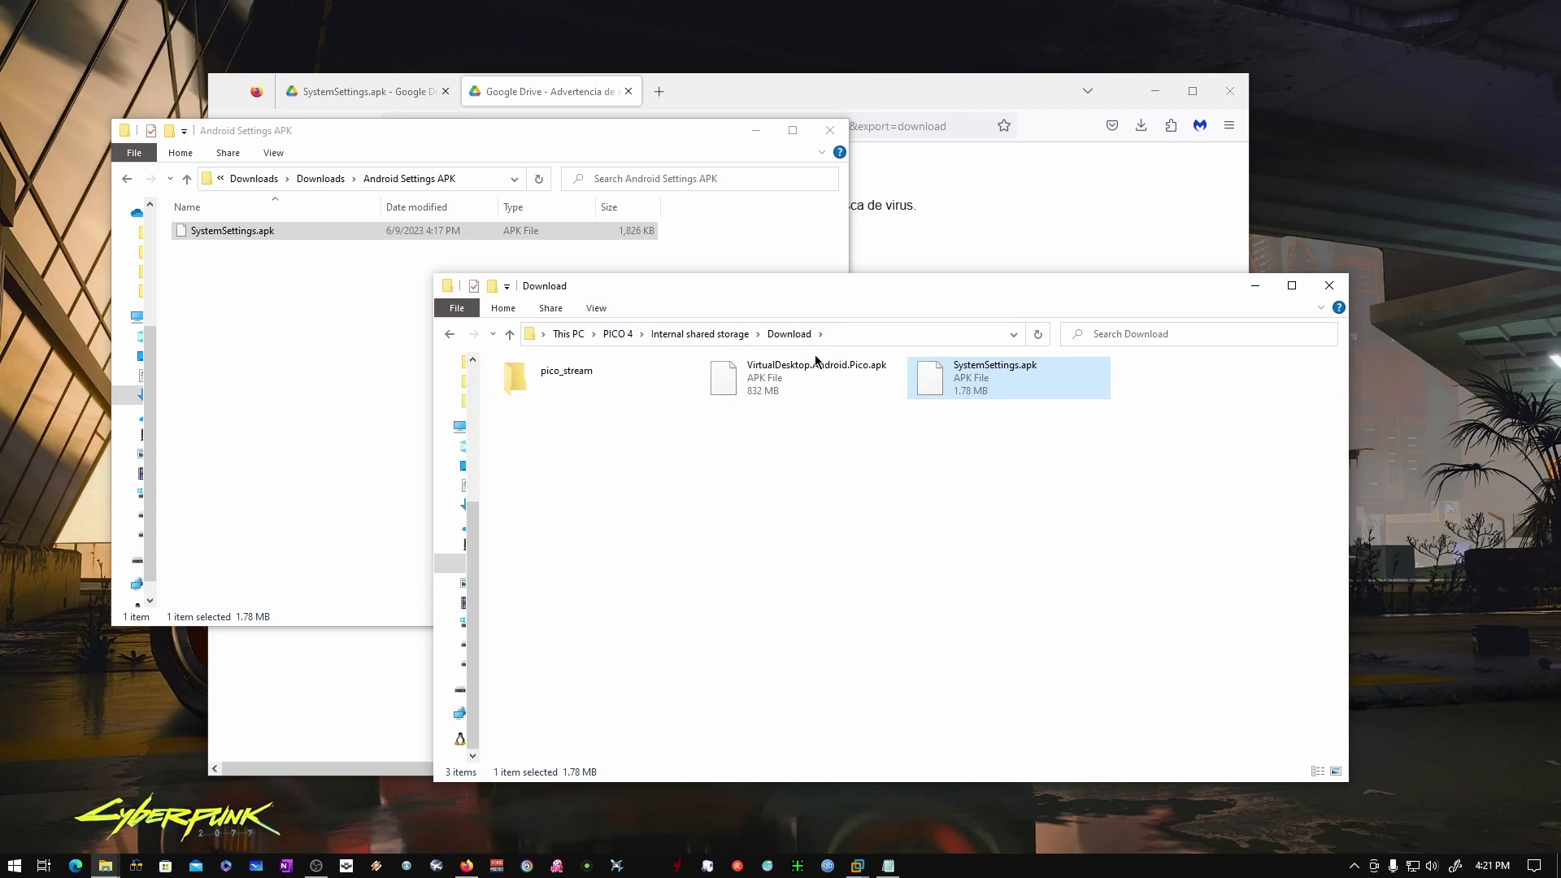
left_click(907, 467)
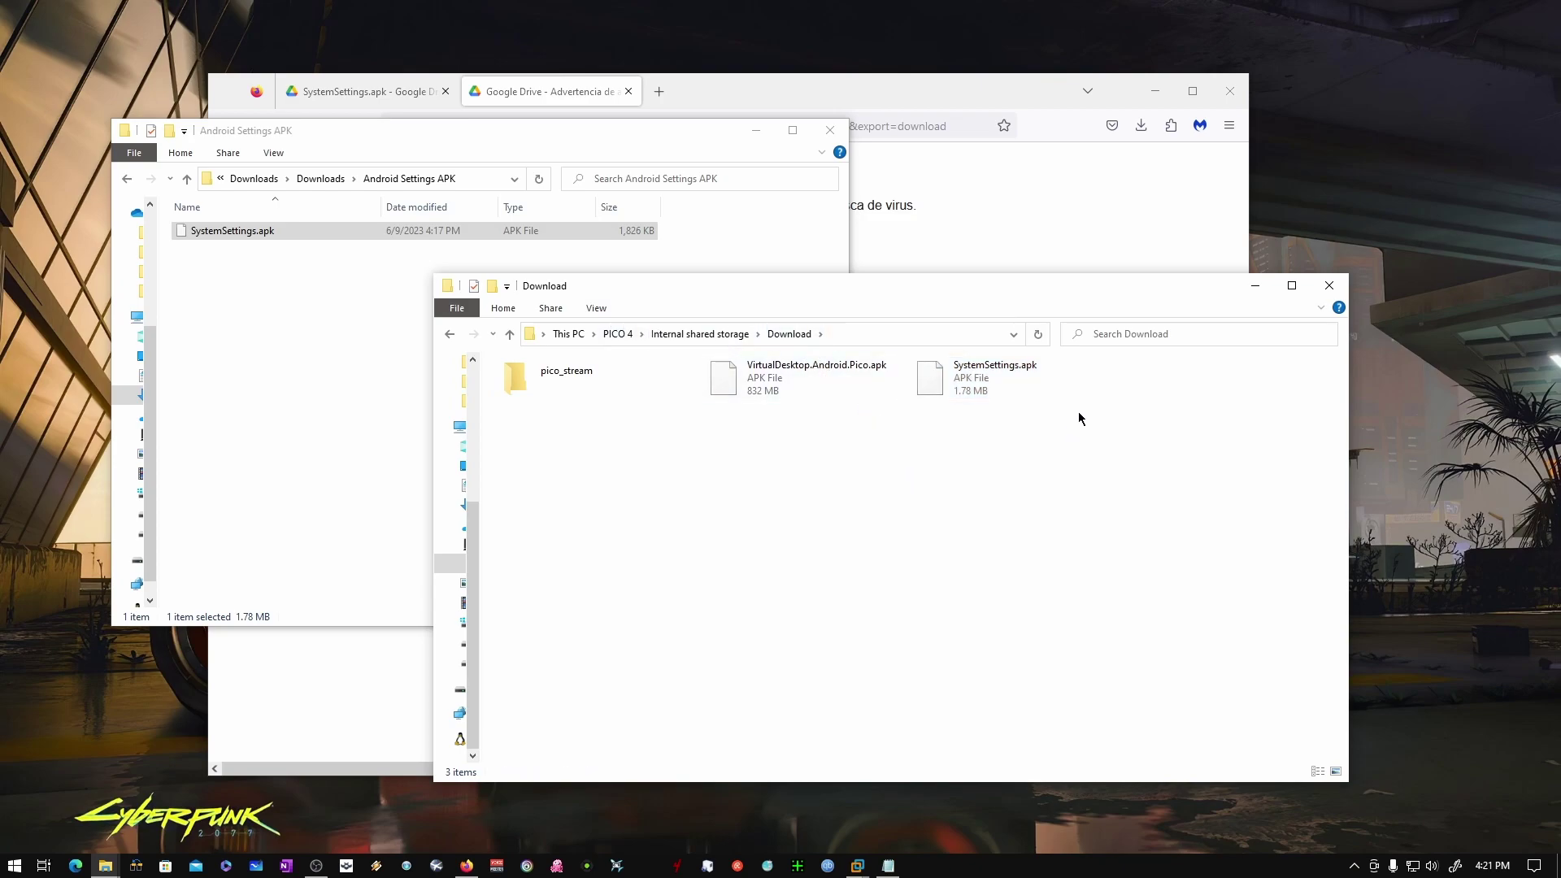
left_click_drag(1029, 295, 896, 289)
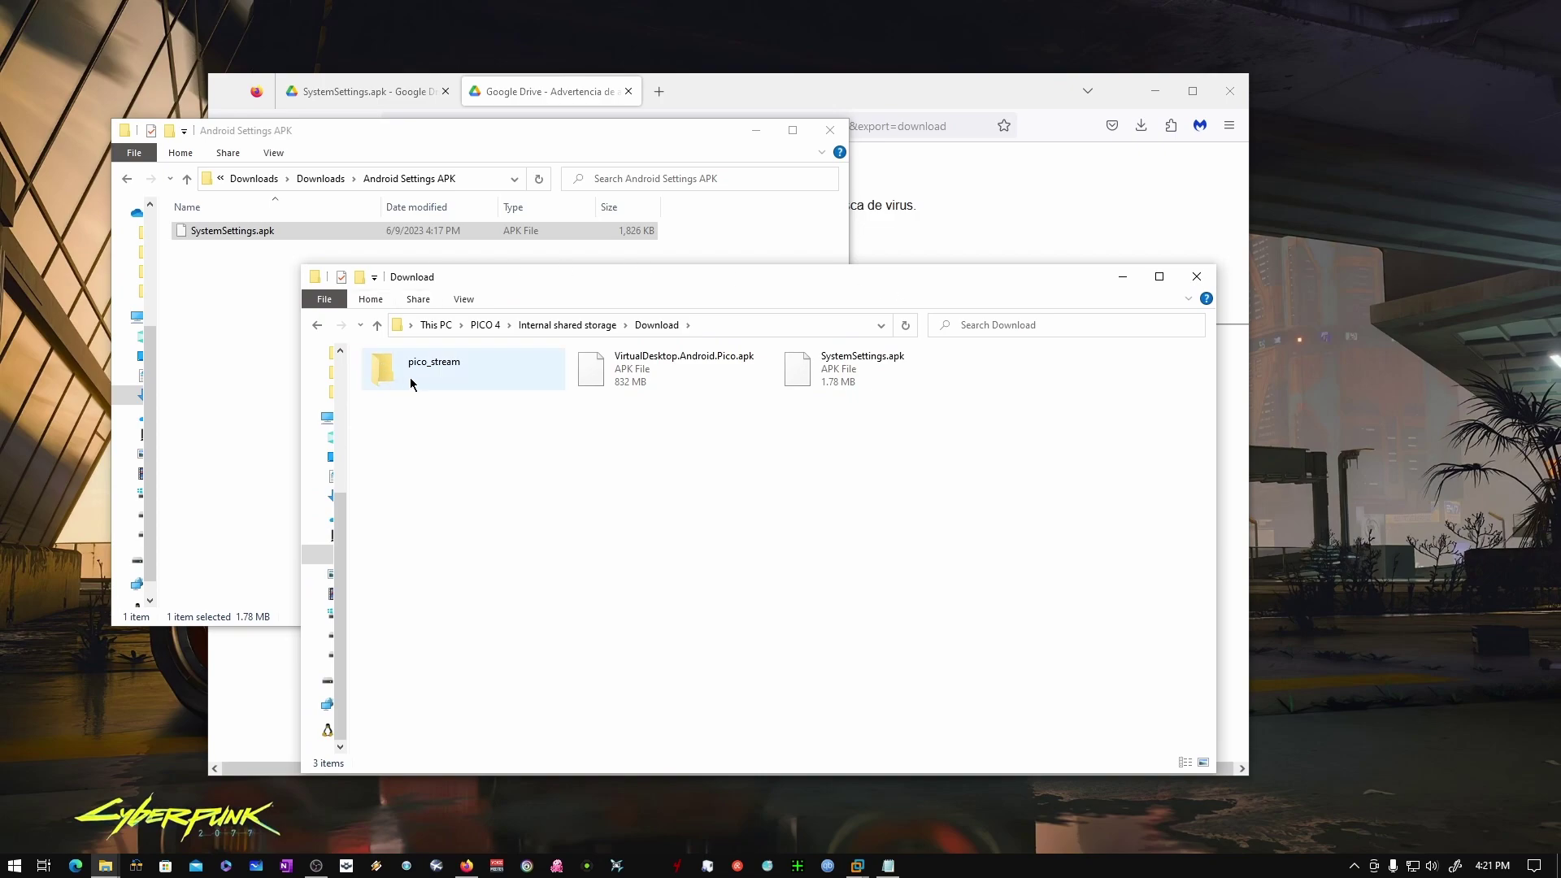
left_click_drag(345, 443, 419, 446)
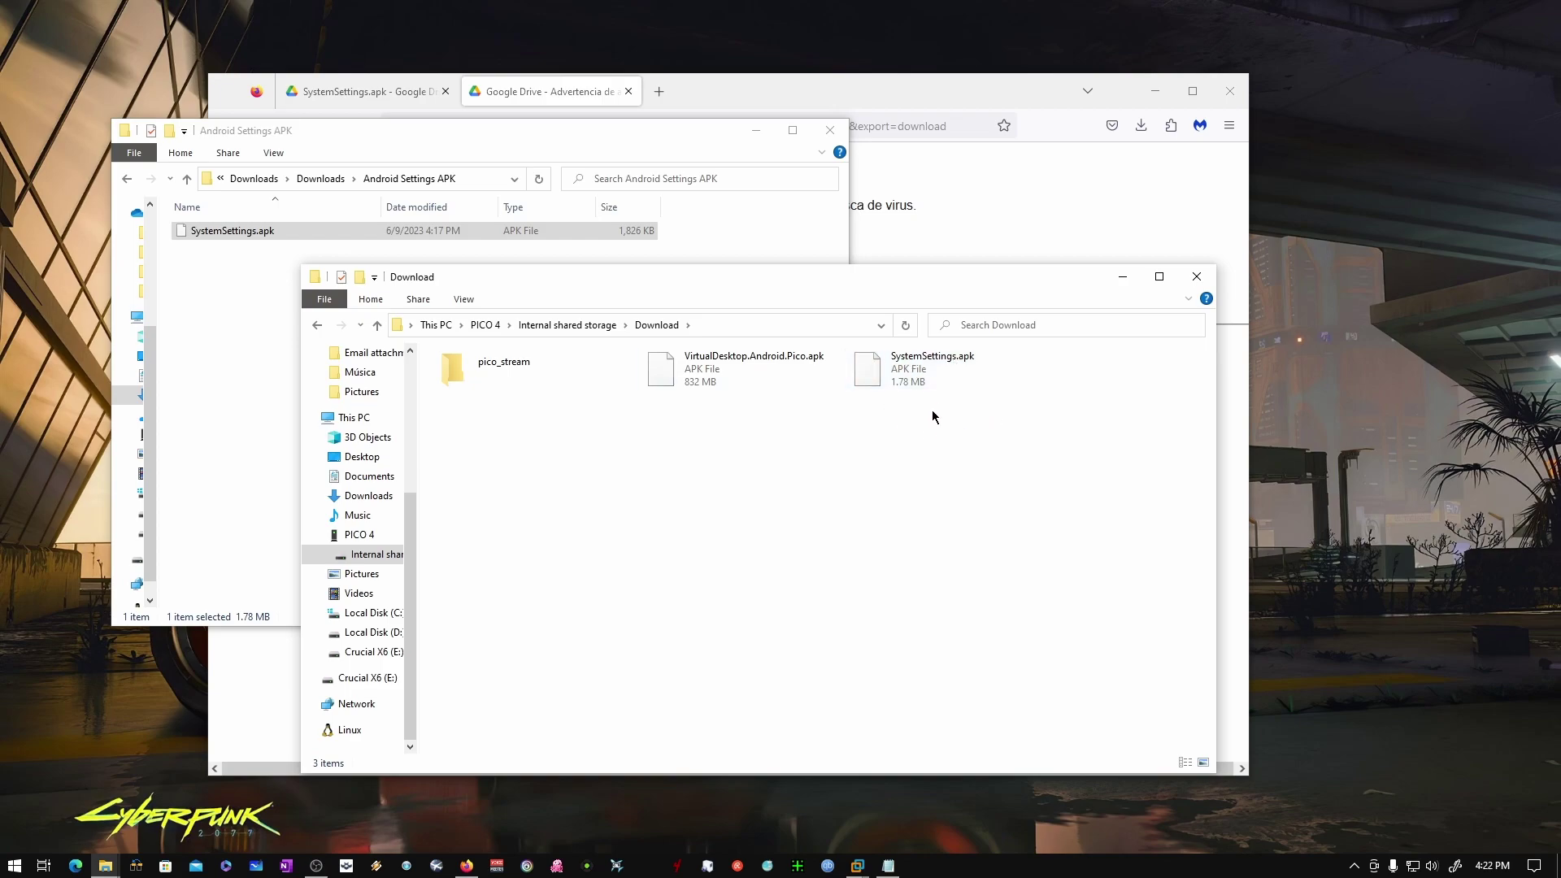
left_click(896, 384)
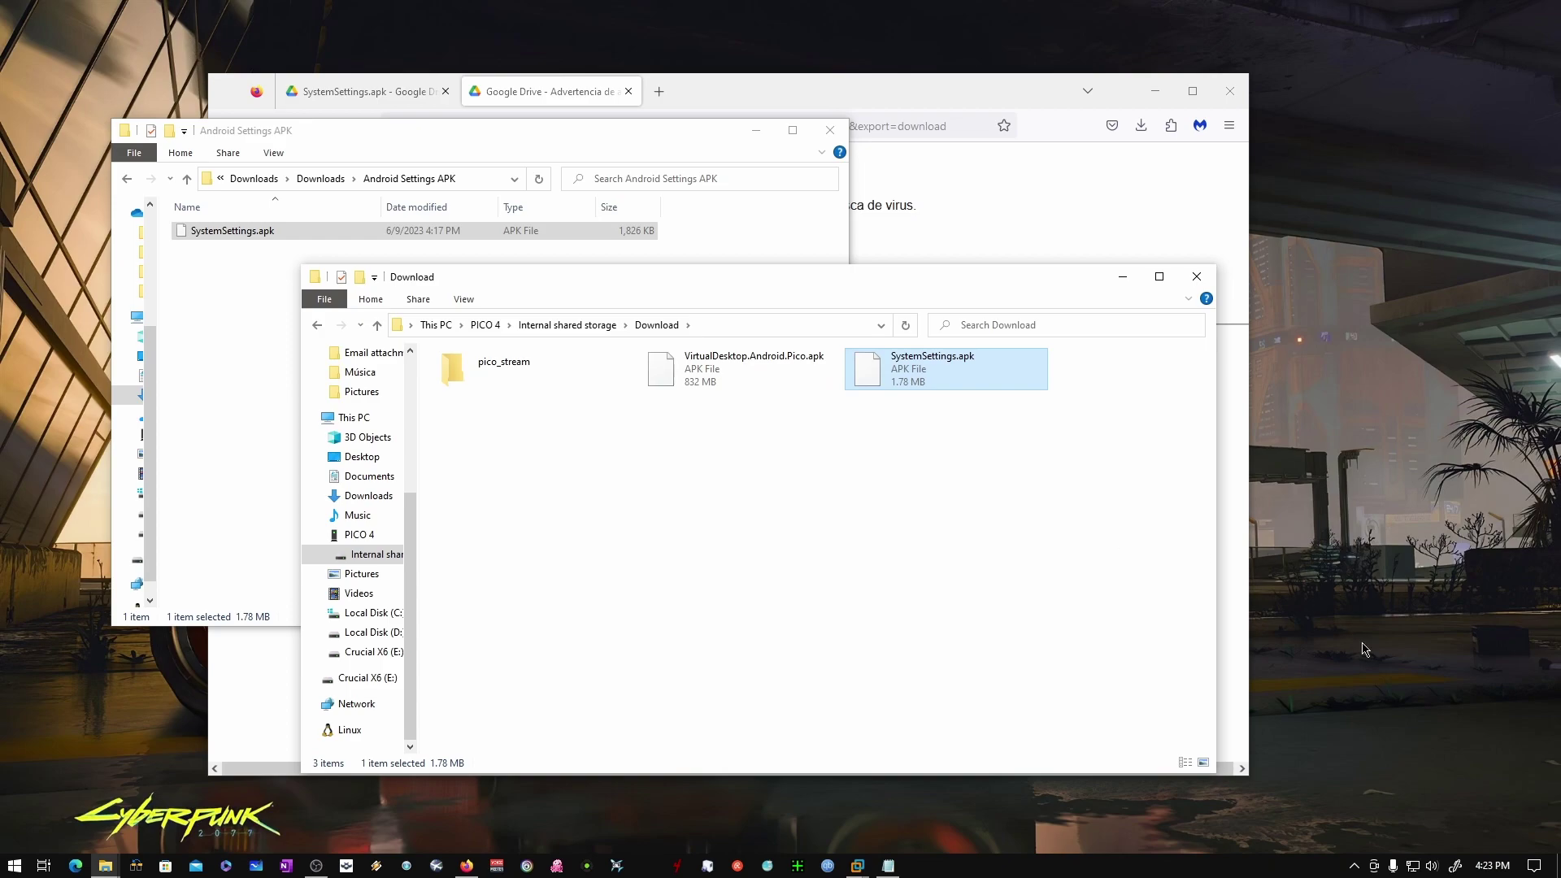
Open Change adapter options from the tray's Network & Internet settings, then close Settings.
left_click(1414, 867)
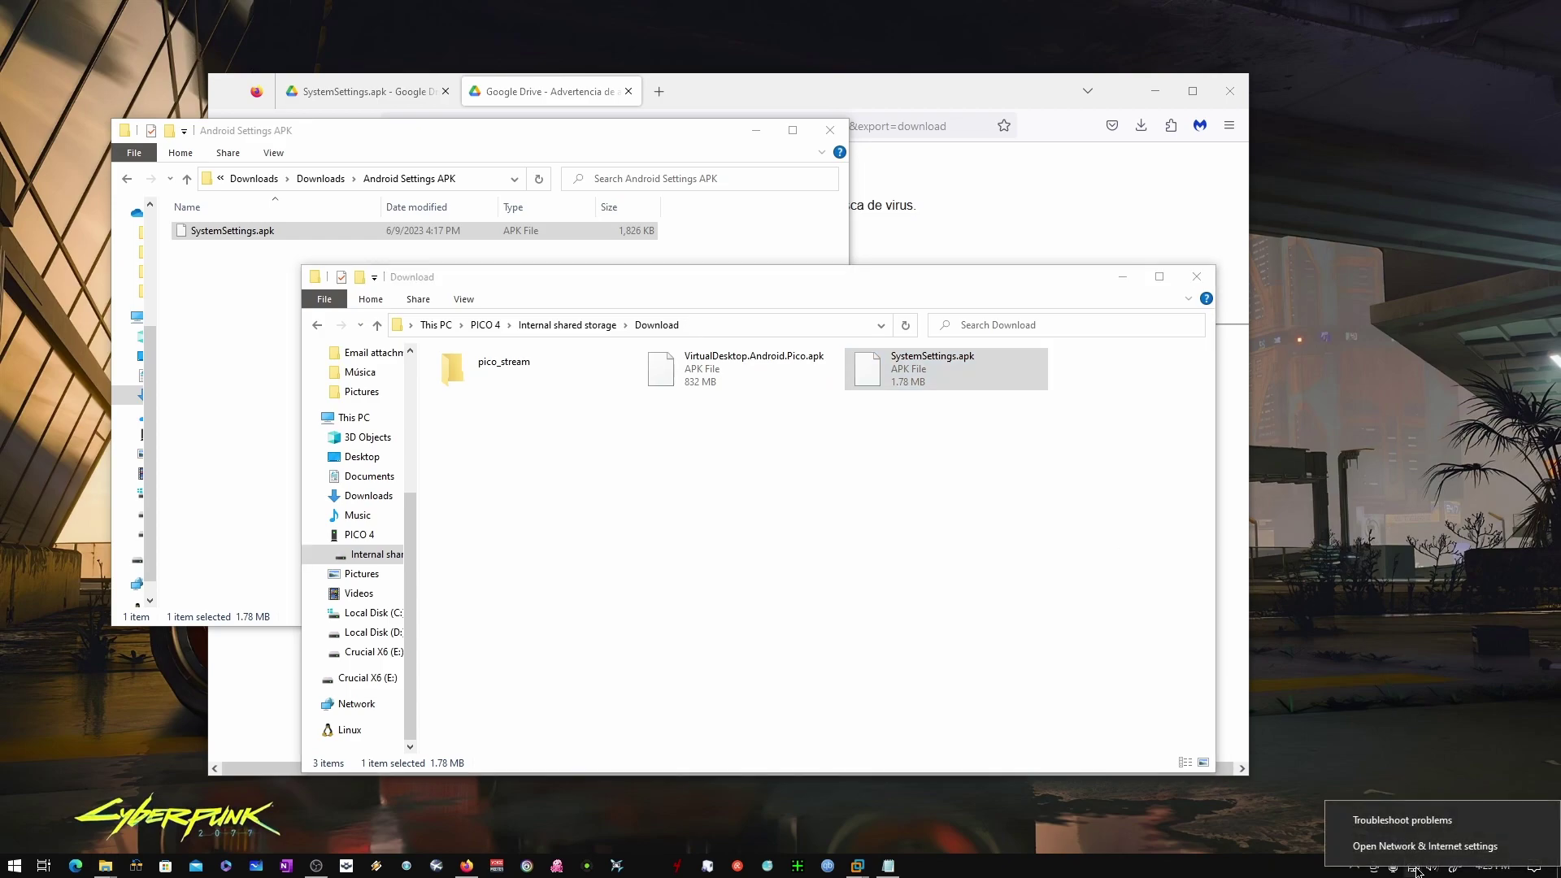
left_click(1421, 849)
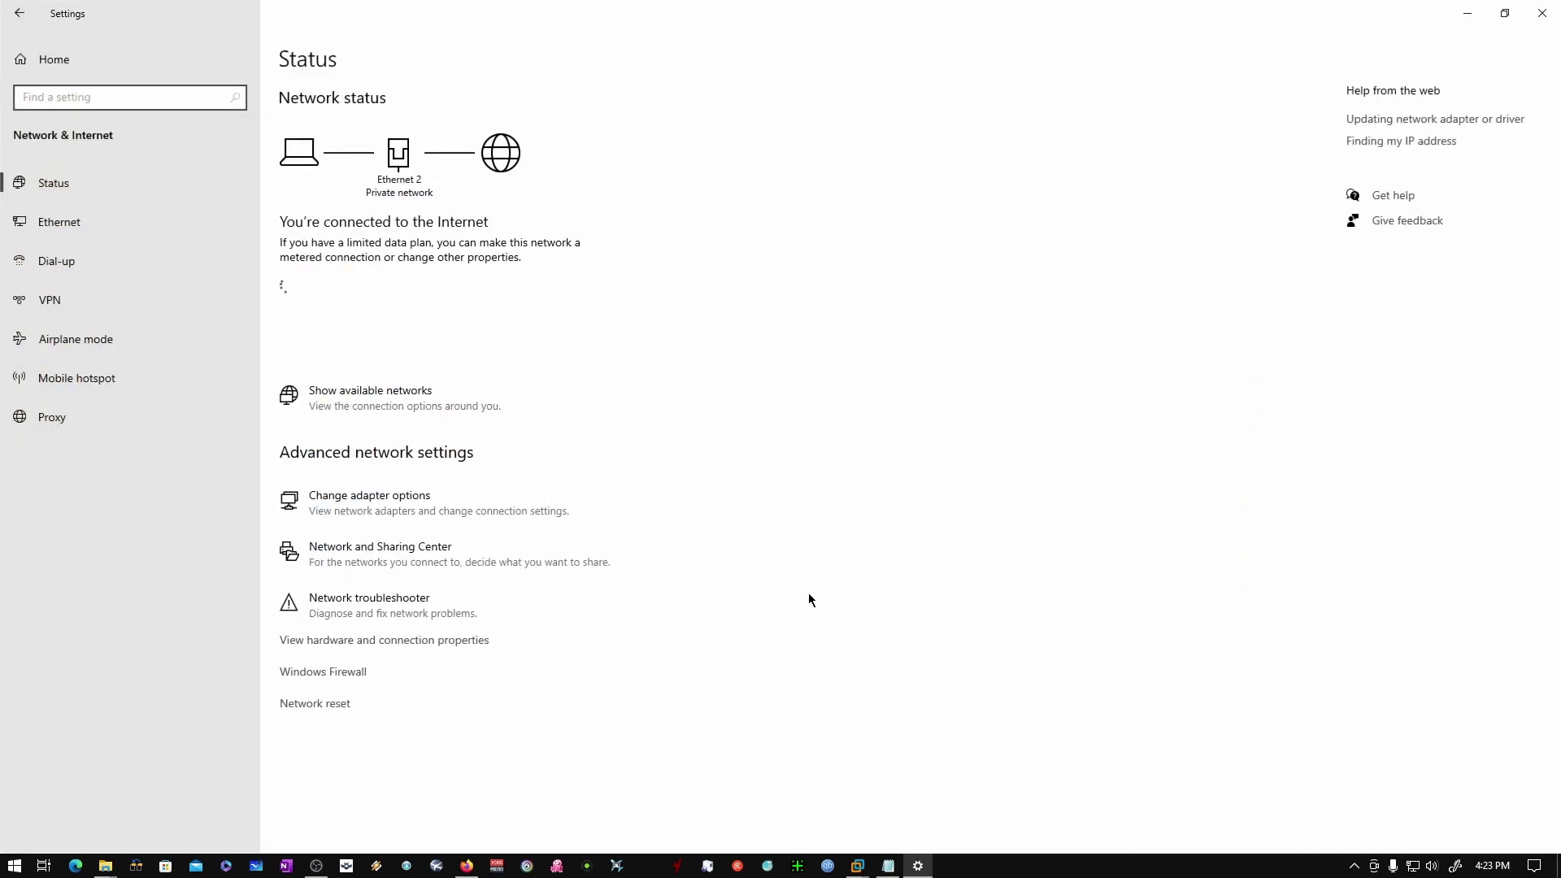
left_click(369, 503)
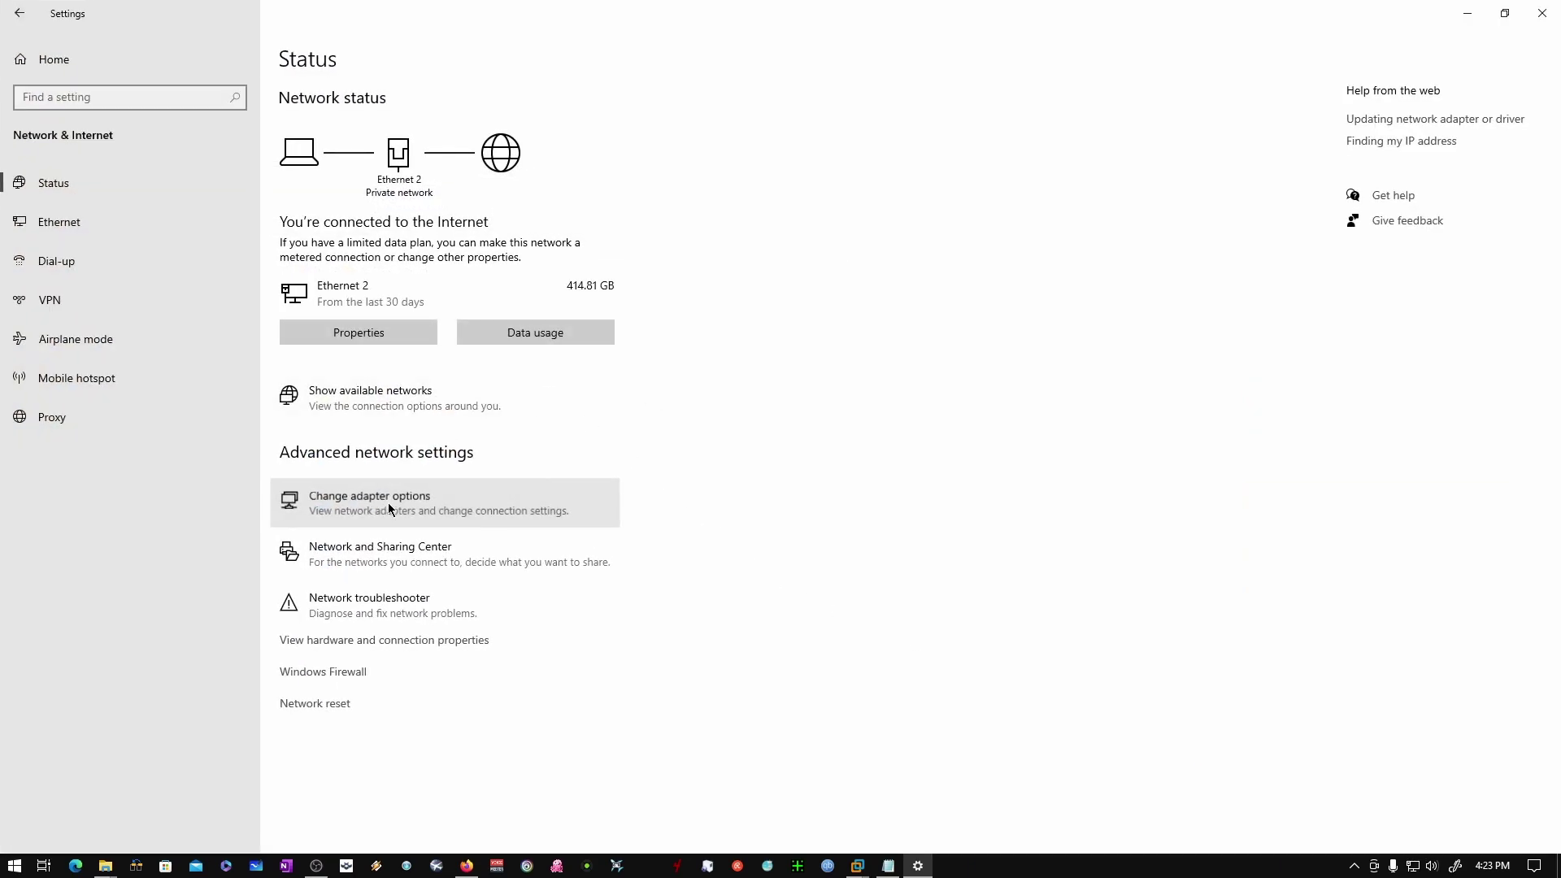
left_click(1540, 13)
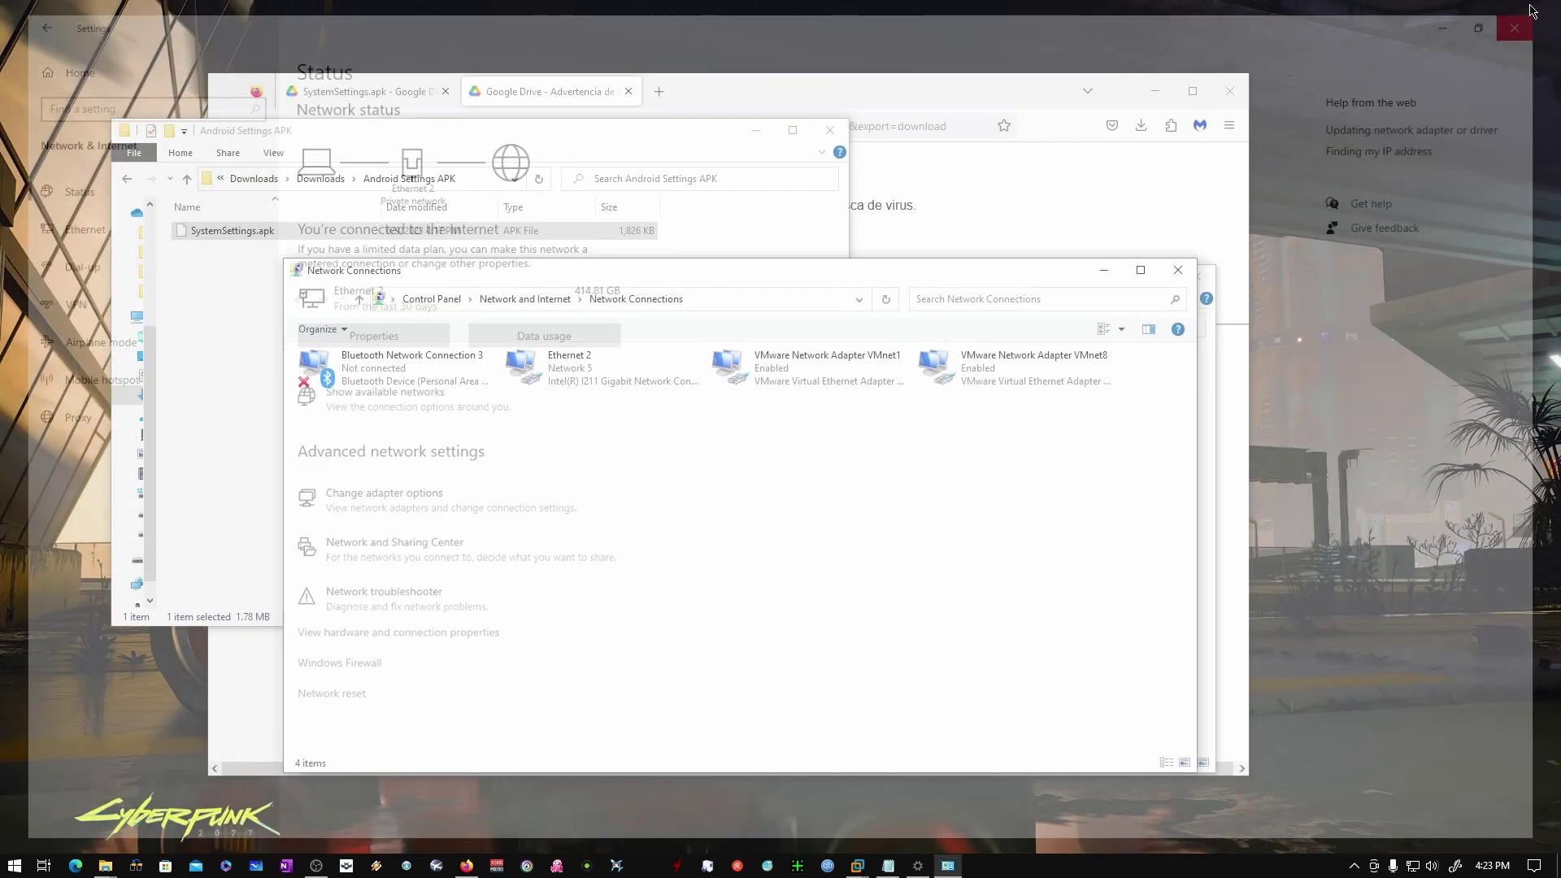
Inspect the four adapters, including Ethernet 2 and the two VMware adapters.
left_click_drag(637, 280, 636, 400)
left_click_drag(409, 595, 1105, 465)
left_click(987, 620)
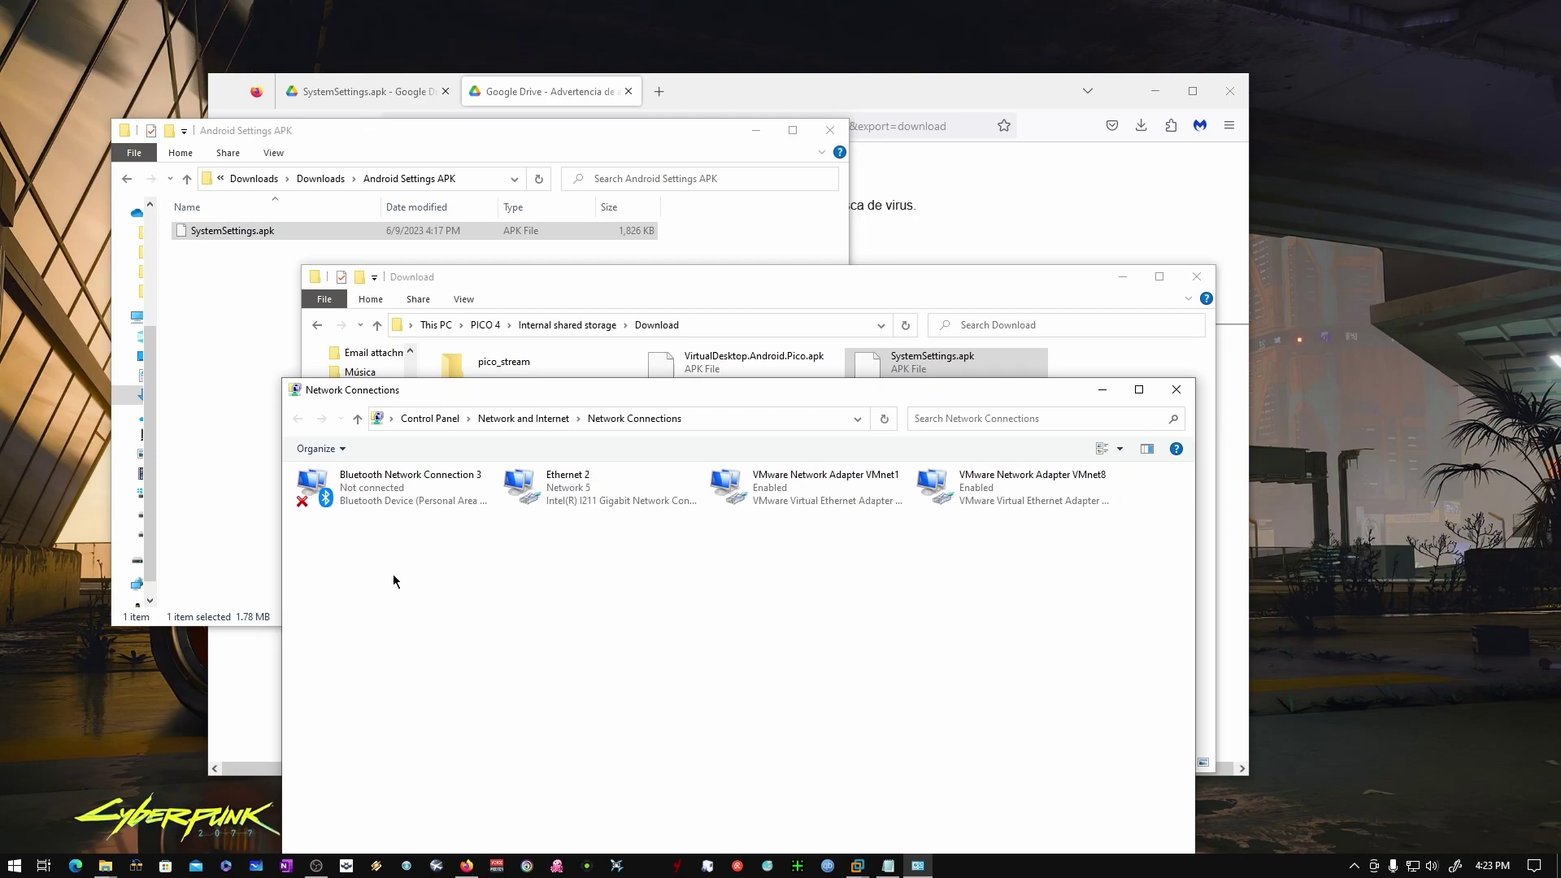
left_click(555, 494)
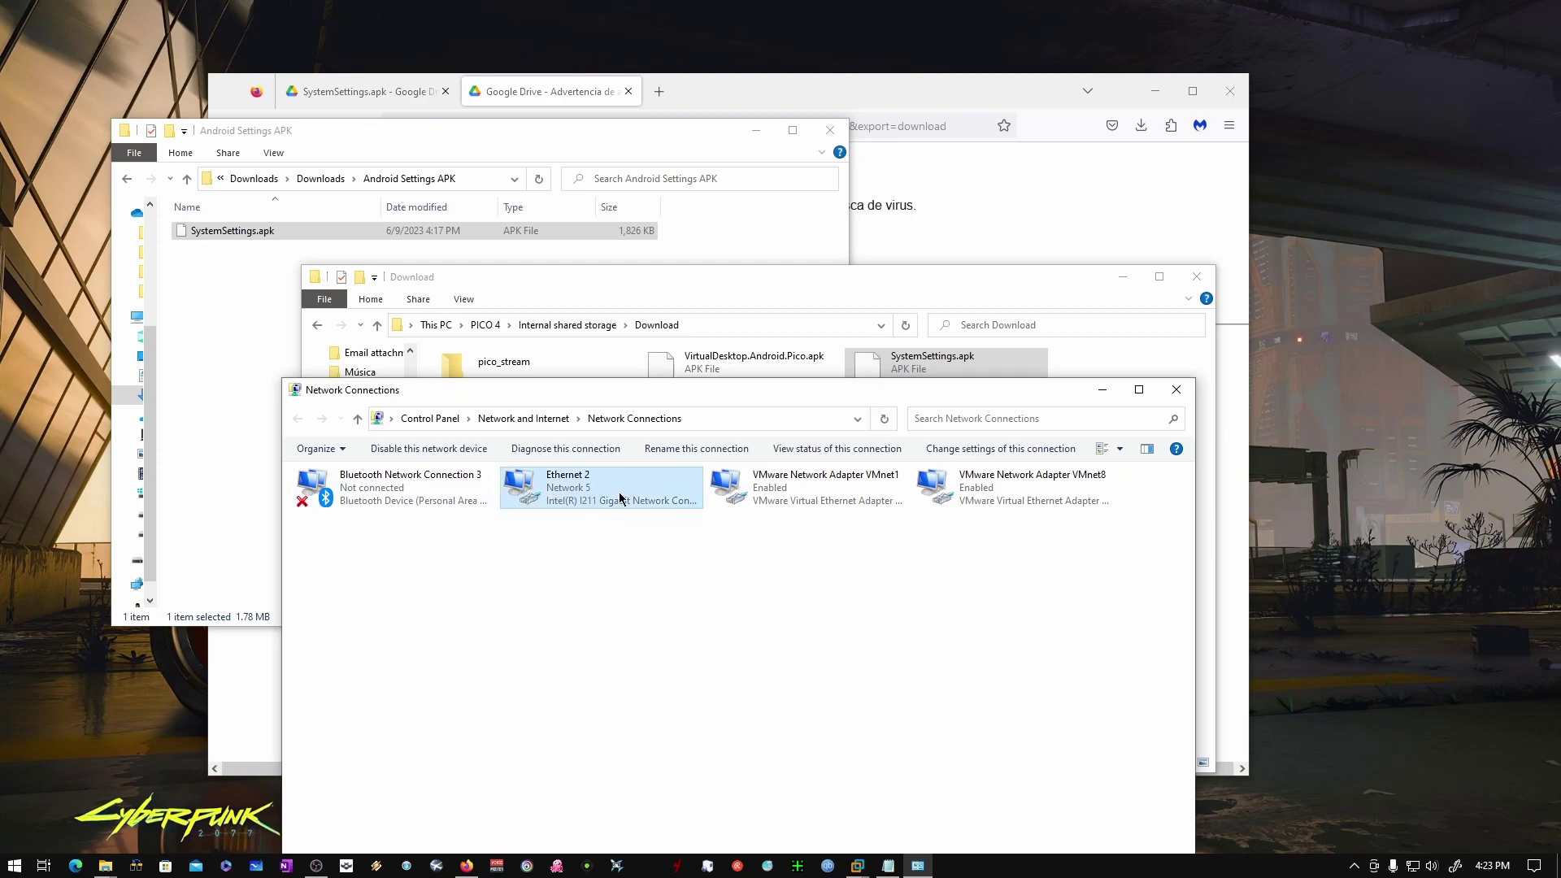
left_click_drag(759, 575, 1153, 451)
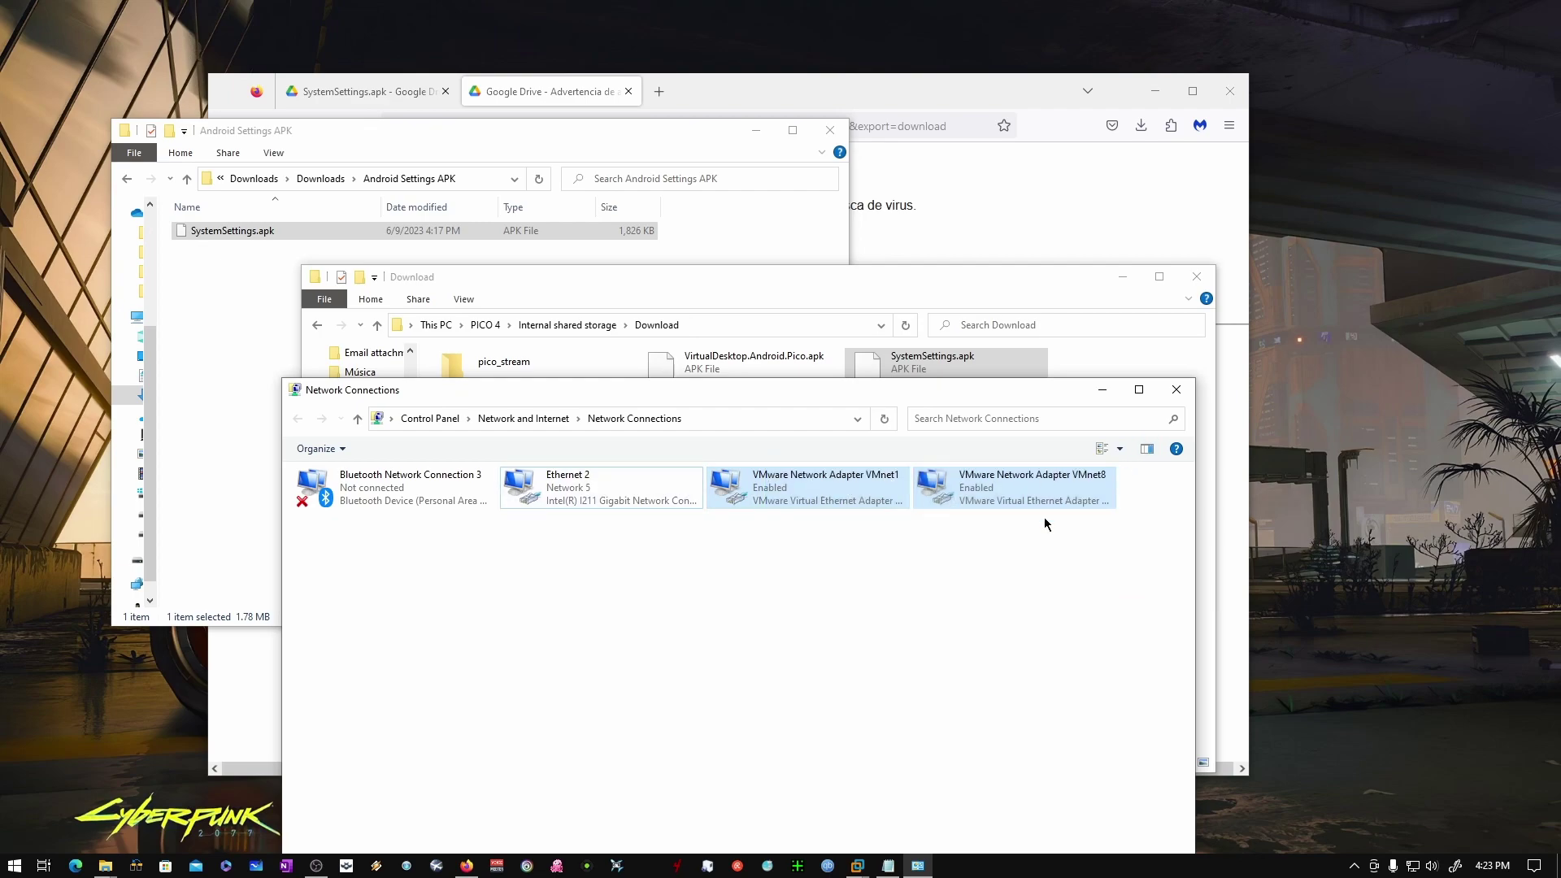
left_click(803, 548)
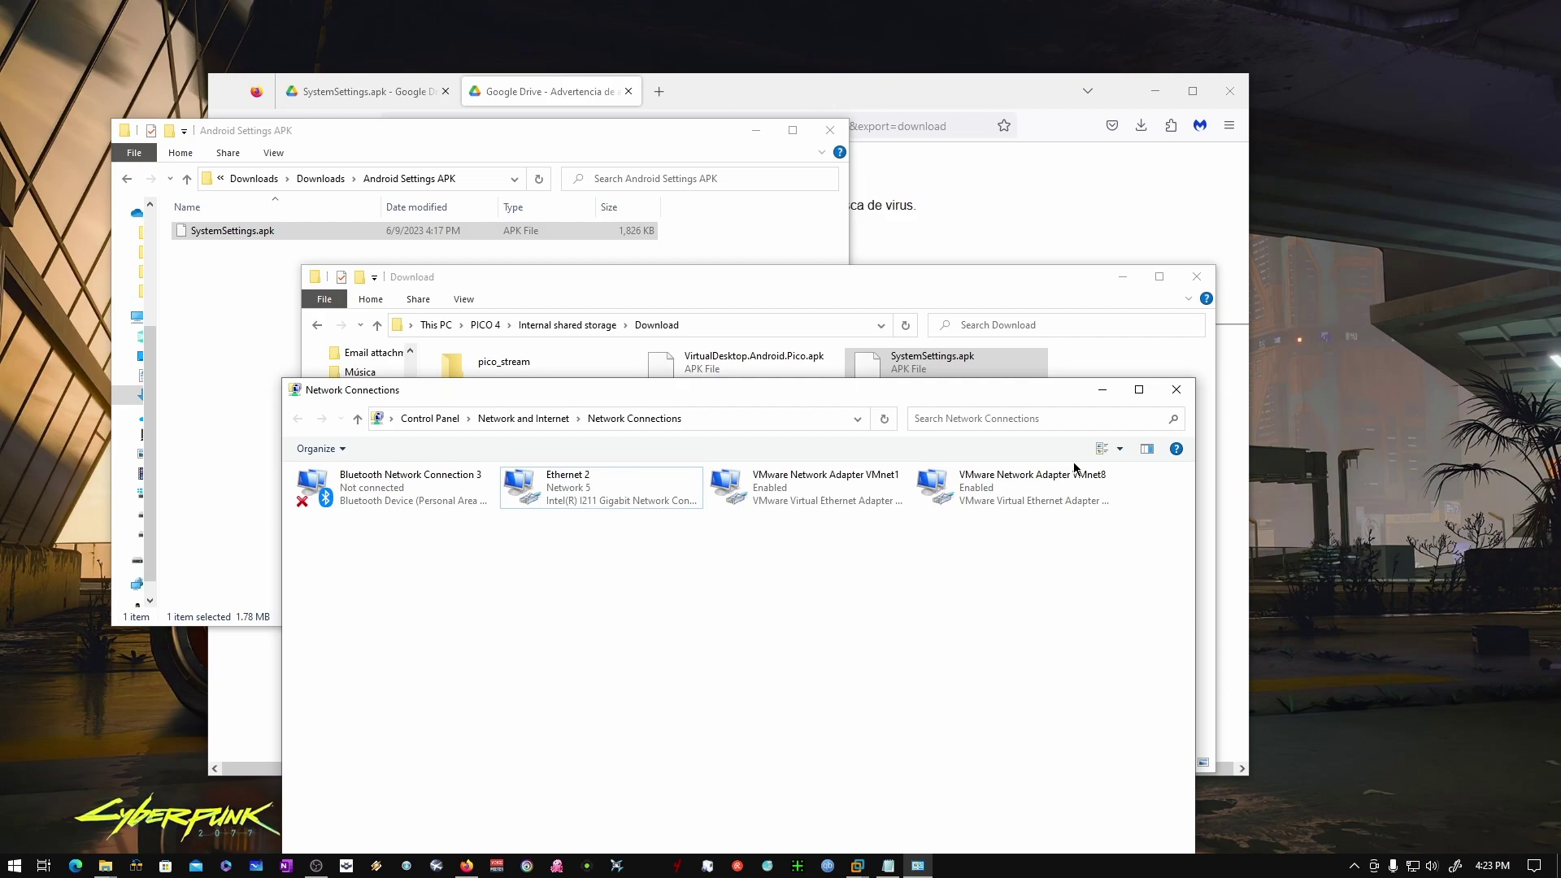
left_click_drag(1123, 558, 333, 448)
left_click(628, 585)
Minimize the APK, browser and headset Download windows, then move and widen Network Connections.
left_click_drag(710, 402, 646, 293)
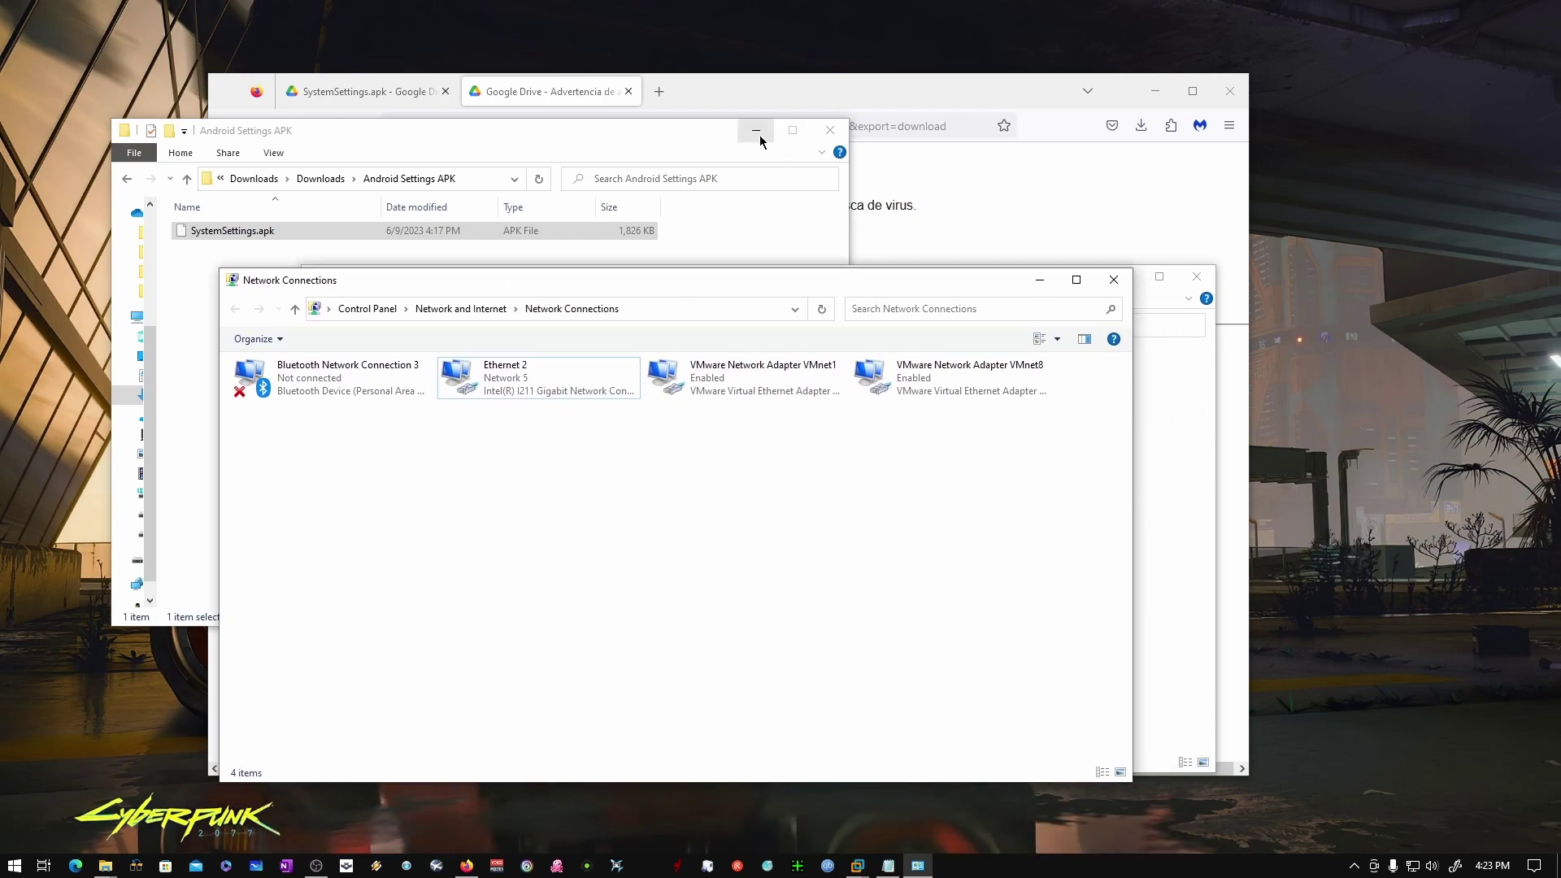
left_click(762, 137)
left_click(1155, 90)
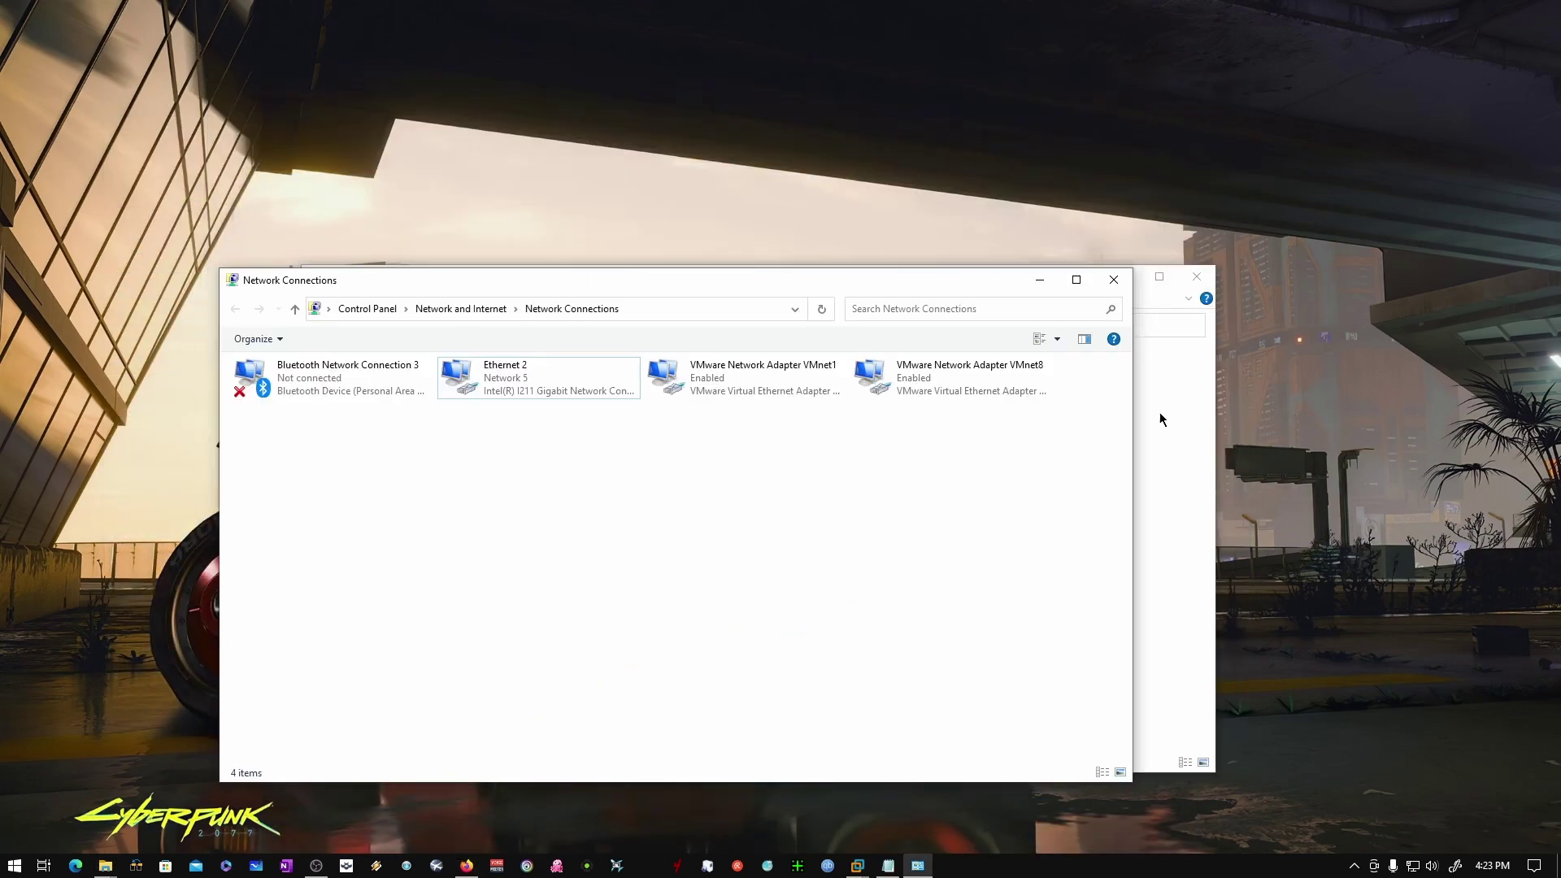
left_click(1160, 413)
left_click_drag(806, 283, 879, 276)
left_click(990, 376)
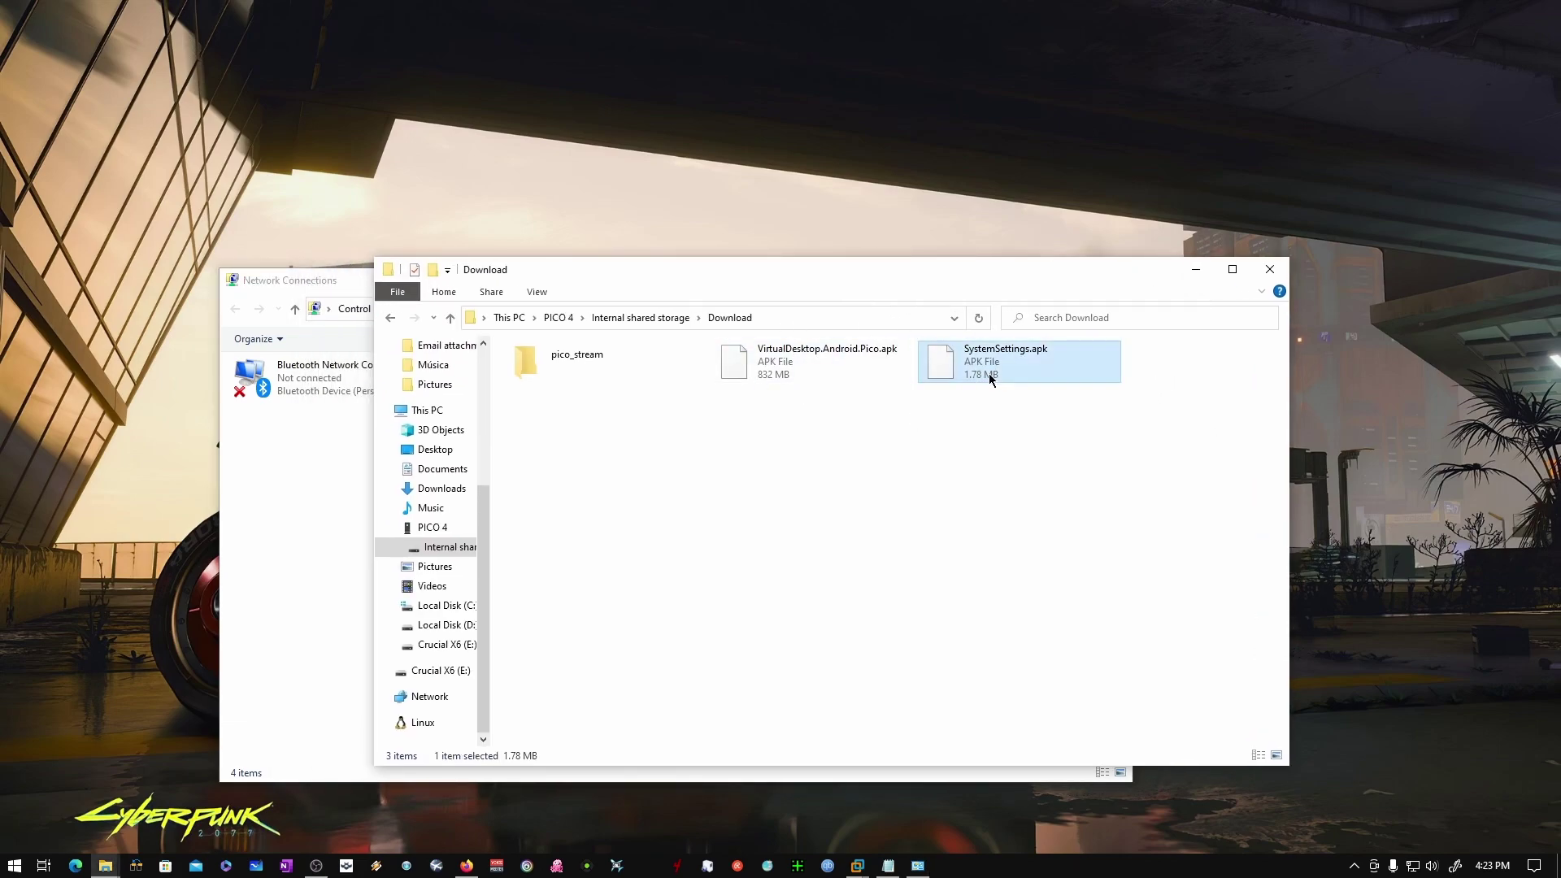
left_click(1195, 270)
left_click_drag(972, 273, 987, 210)
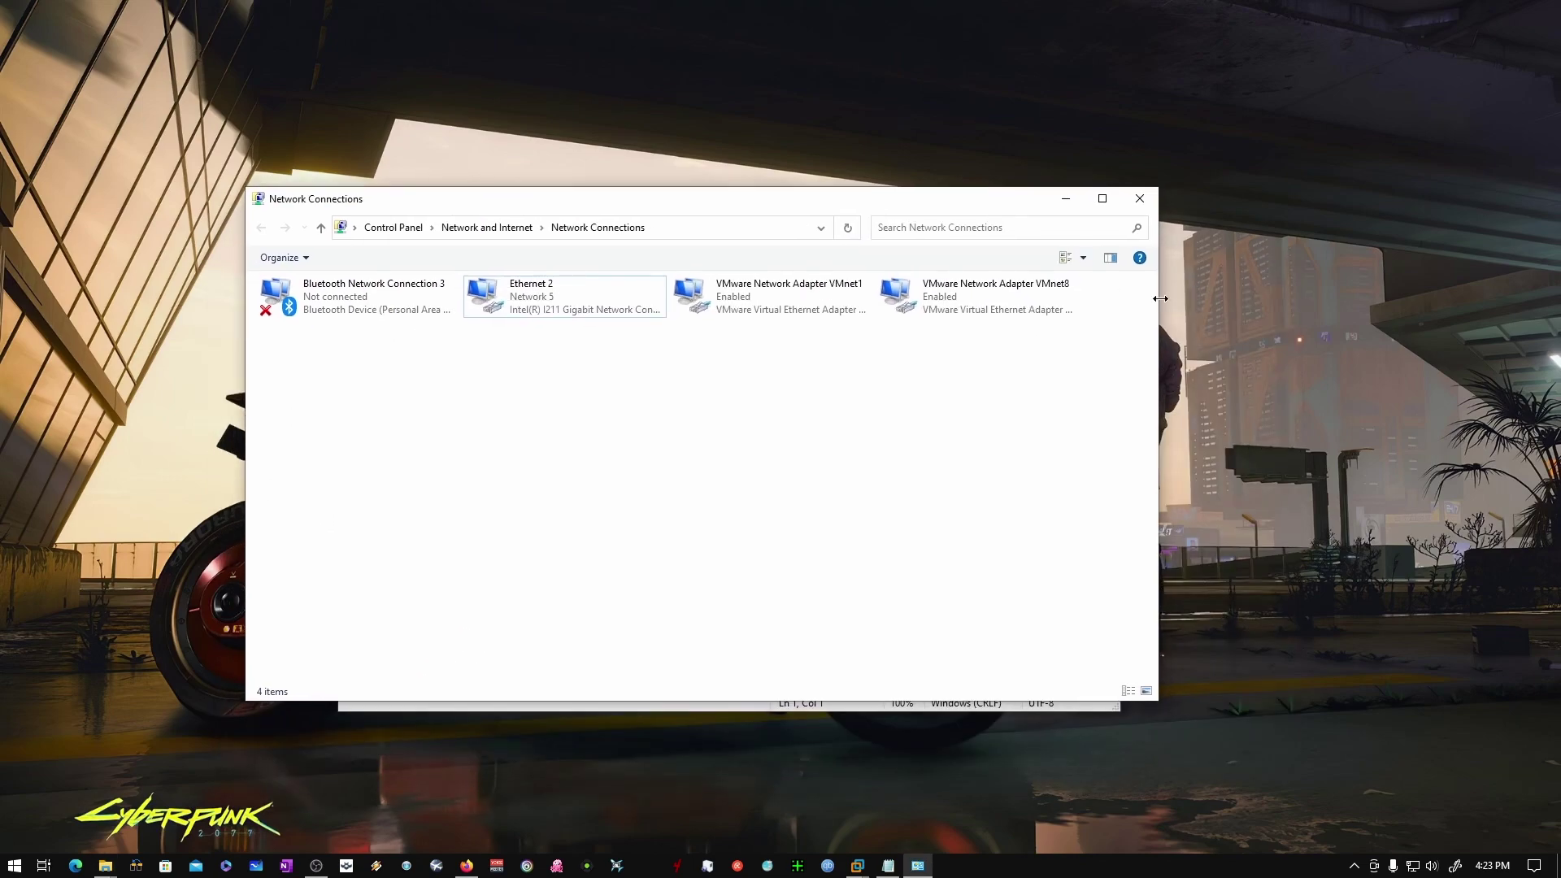
left_click_drag(1159, 368, 1241, 368)
left_click_drag(969, 207, 947, 234)
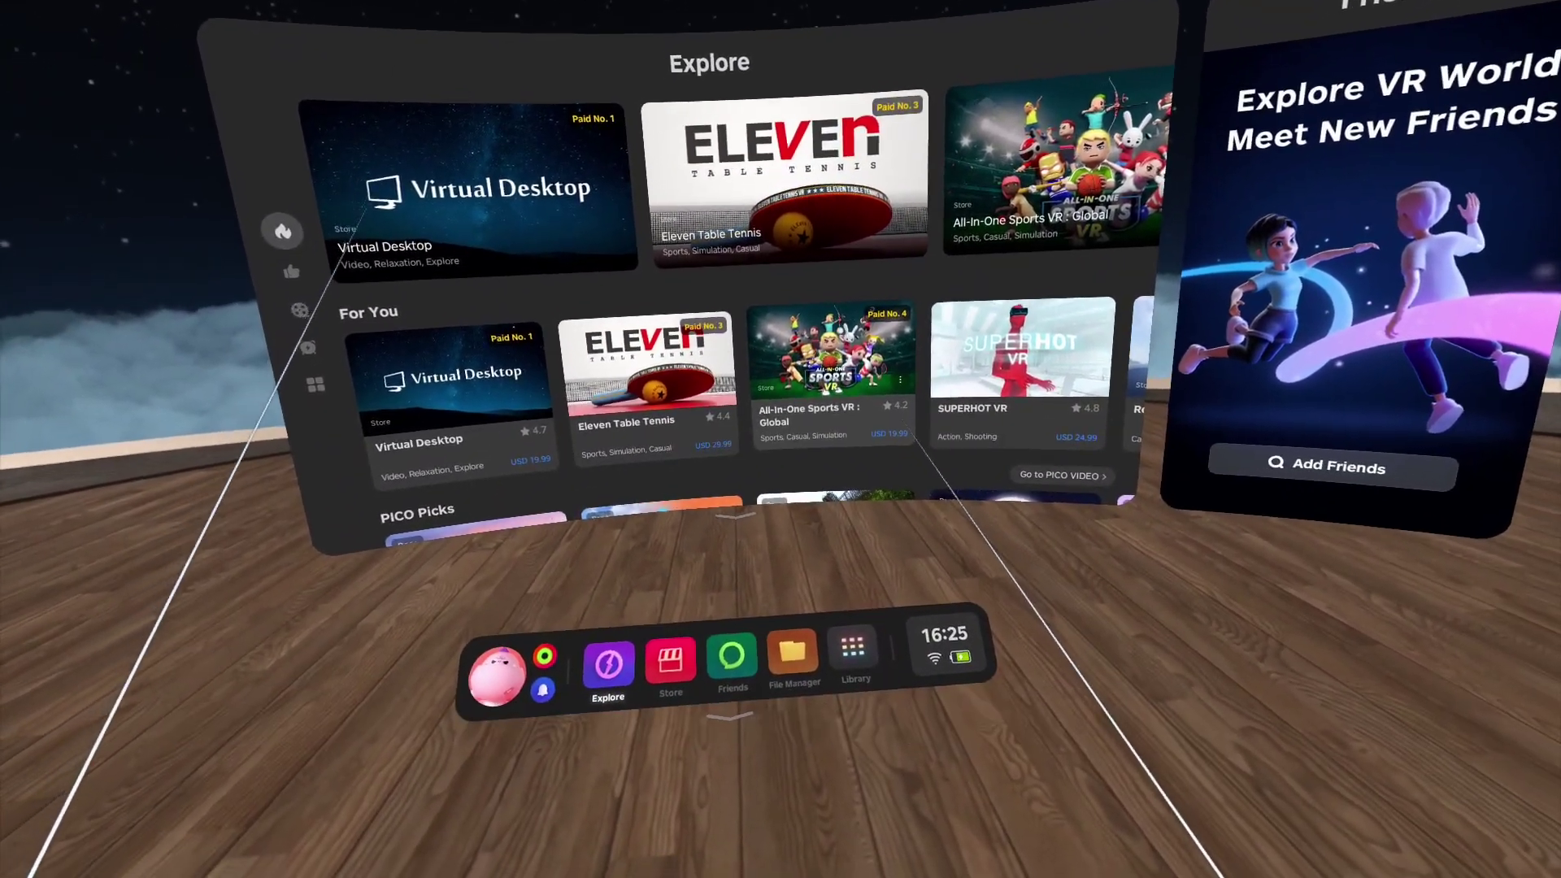
Open SystemSettings.apk from the File Manager's Download folder to reach the install-update prompt.
mouse_move(374, 536)
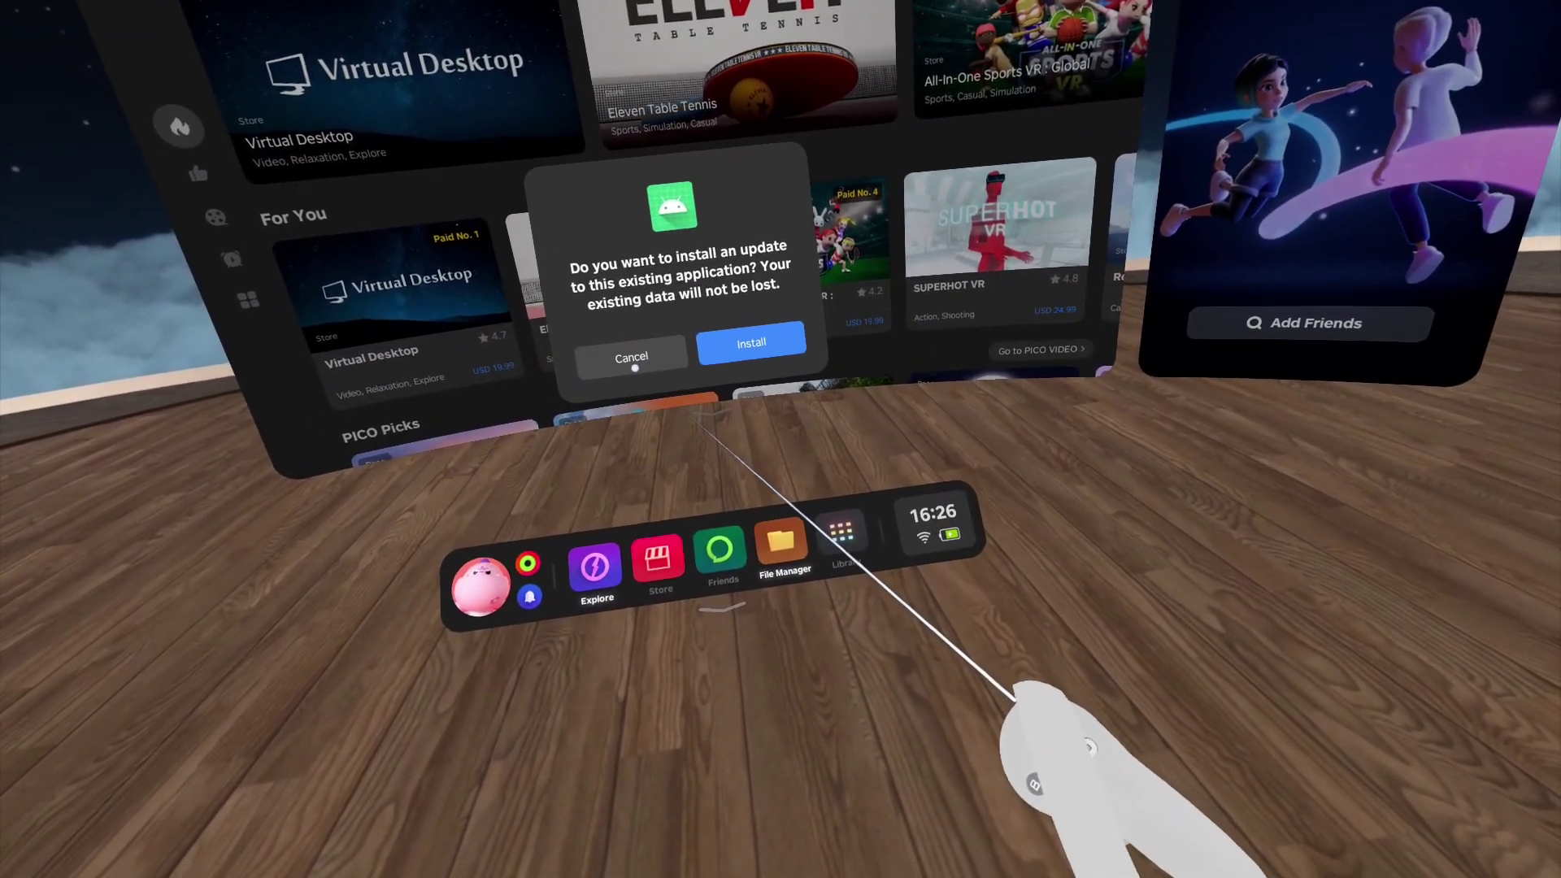
Cancel the update prompt and open the headset's app Library.
left_click(635, 367)
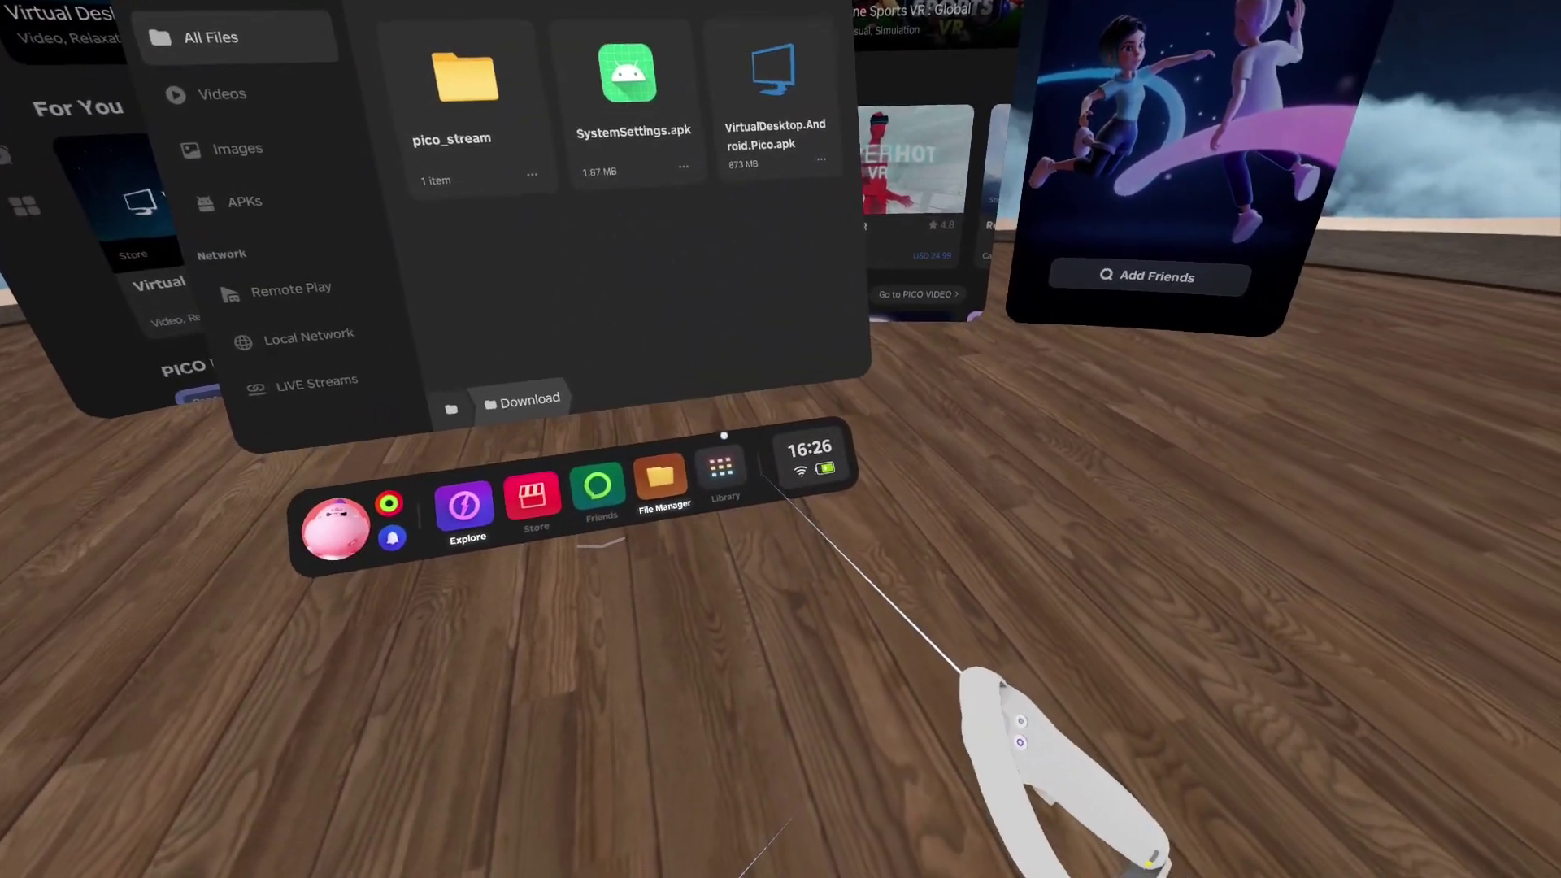
left_click(918, 647)
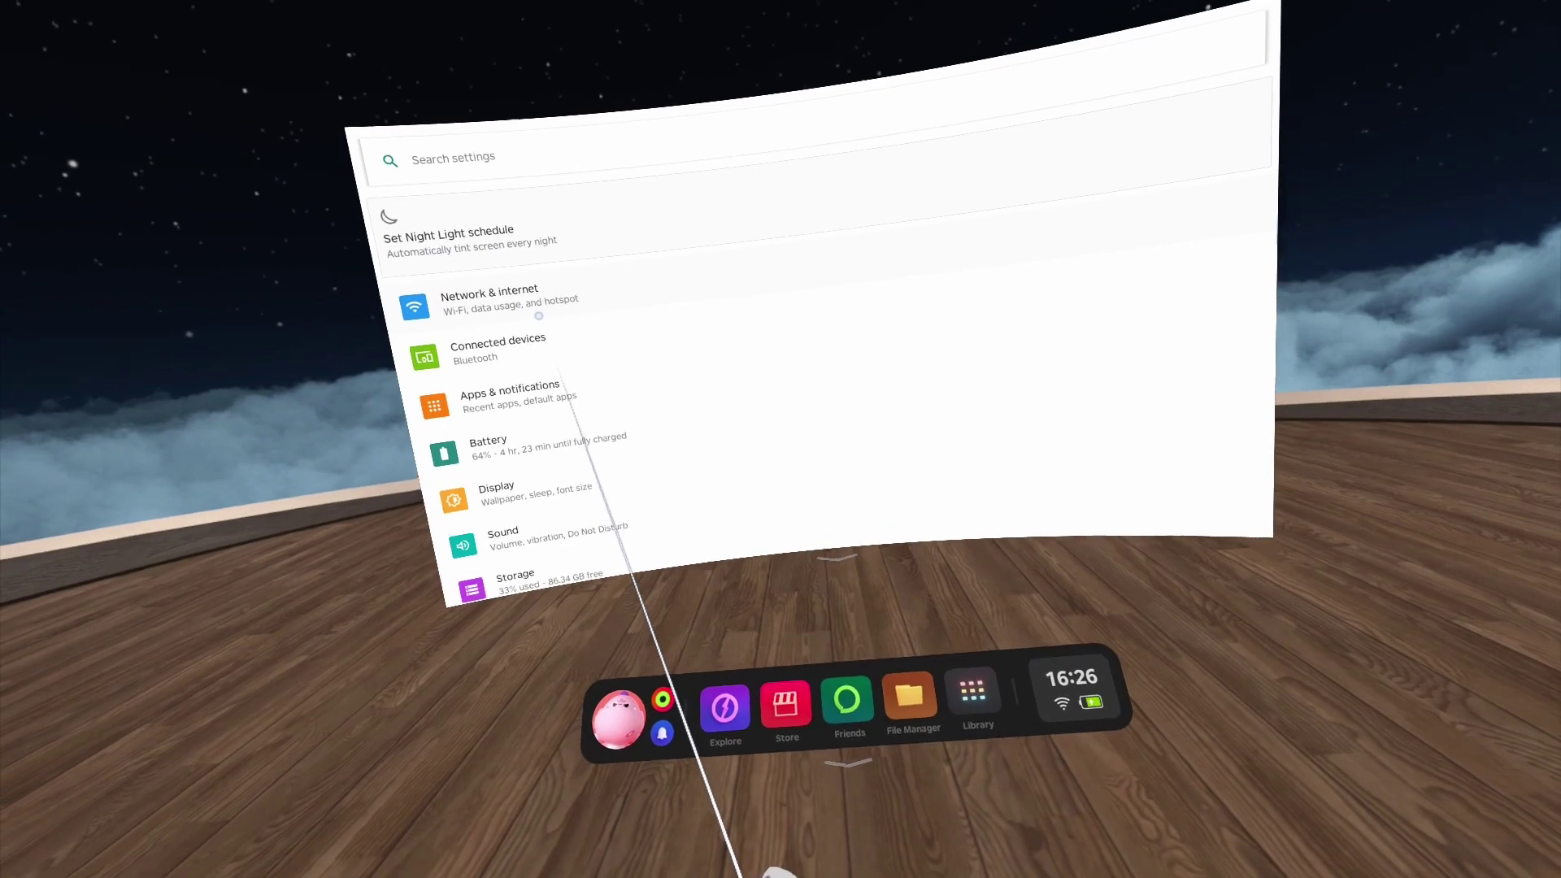
Go to Network & internet, then Hotspot & tethering, to enable USB tethering.
left_click(539, 316)
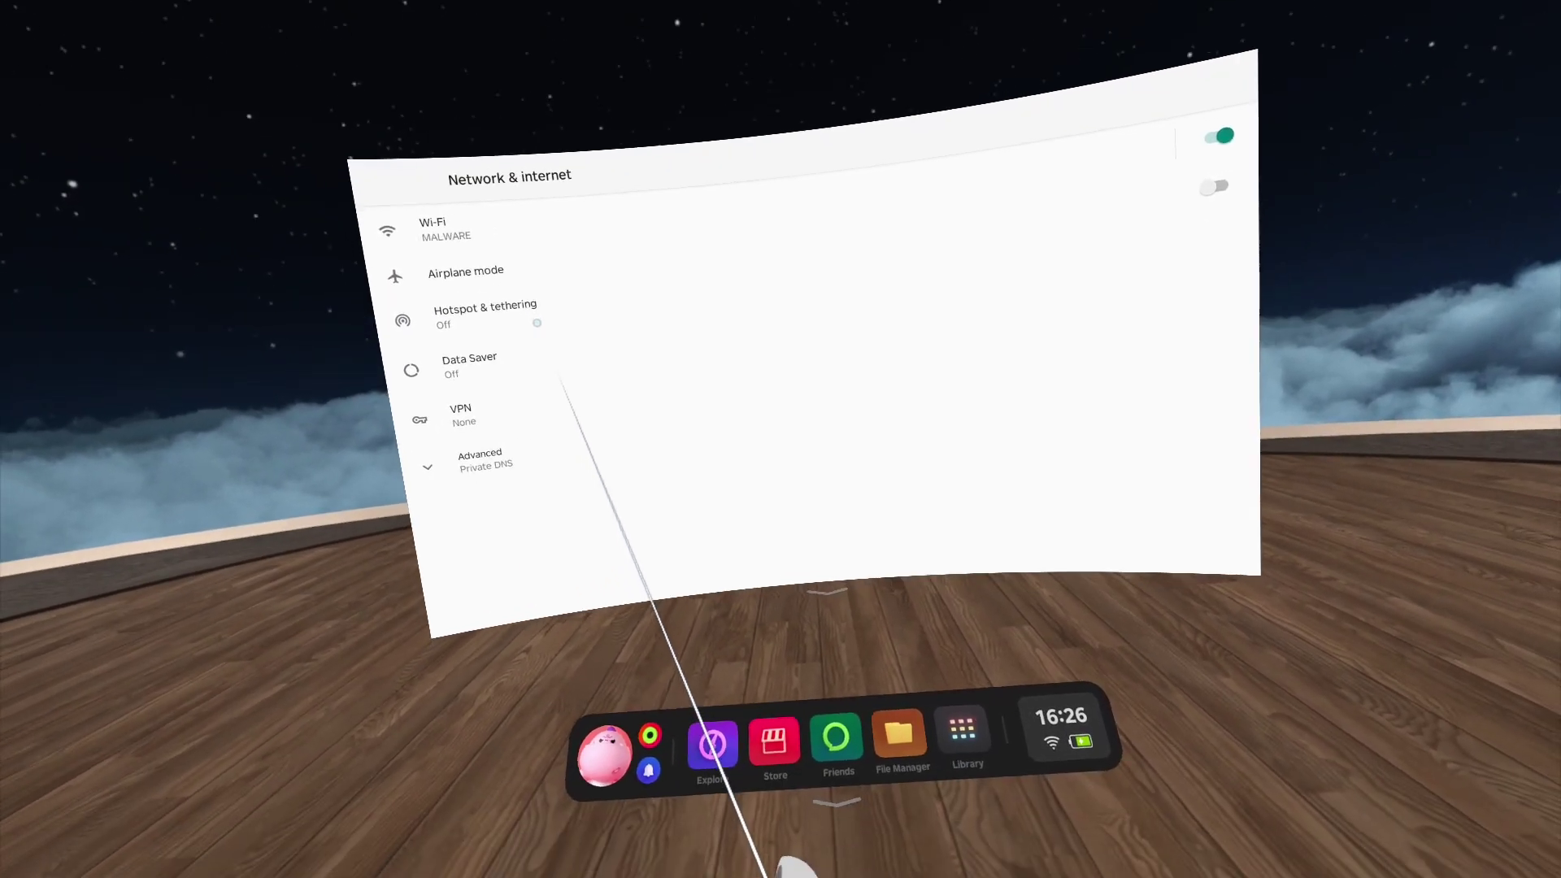
left_click(583, 382)
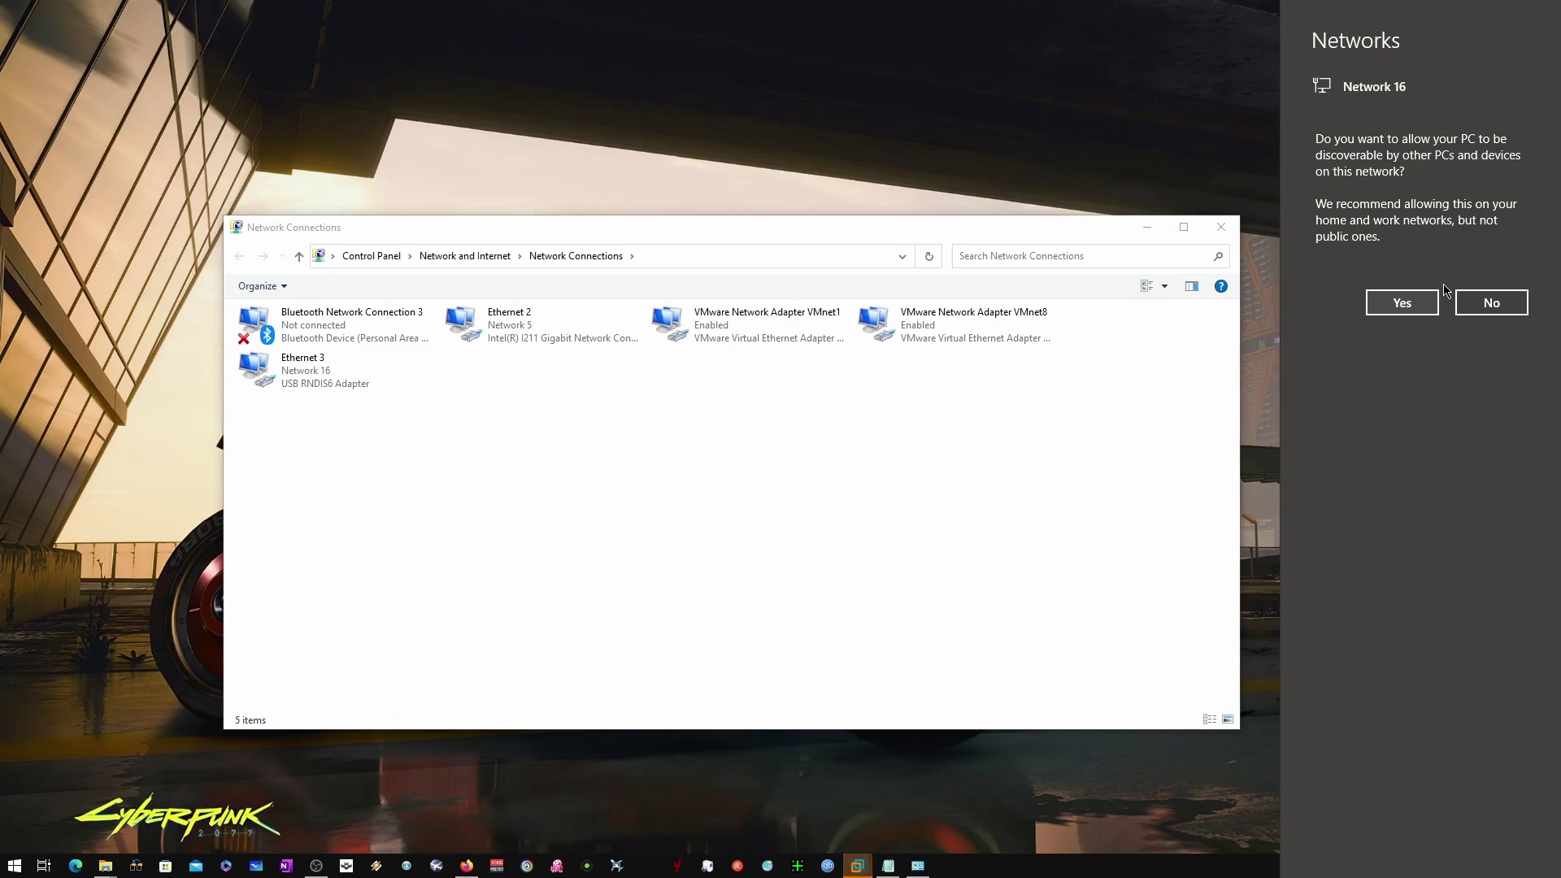
Allow discovery on Network 16 and check the new Ethernet 3 USB RNDIS6 adapter.
left_click(1401, 302)
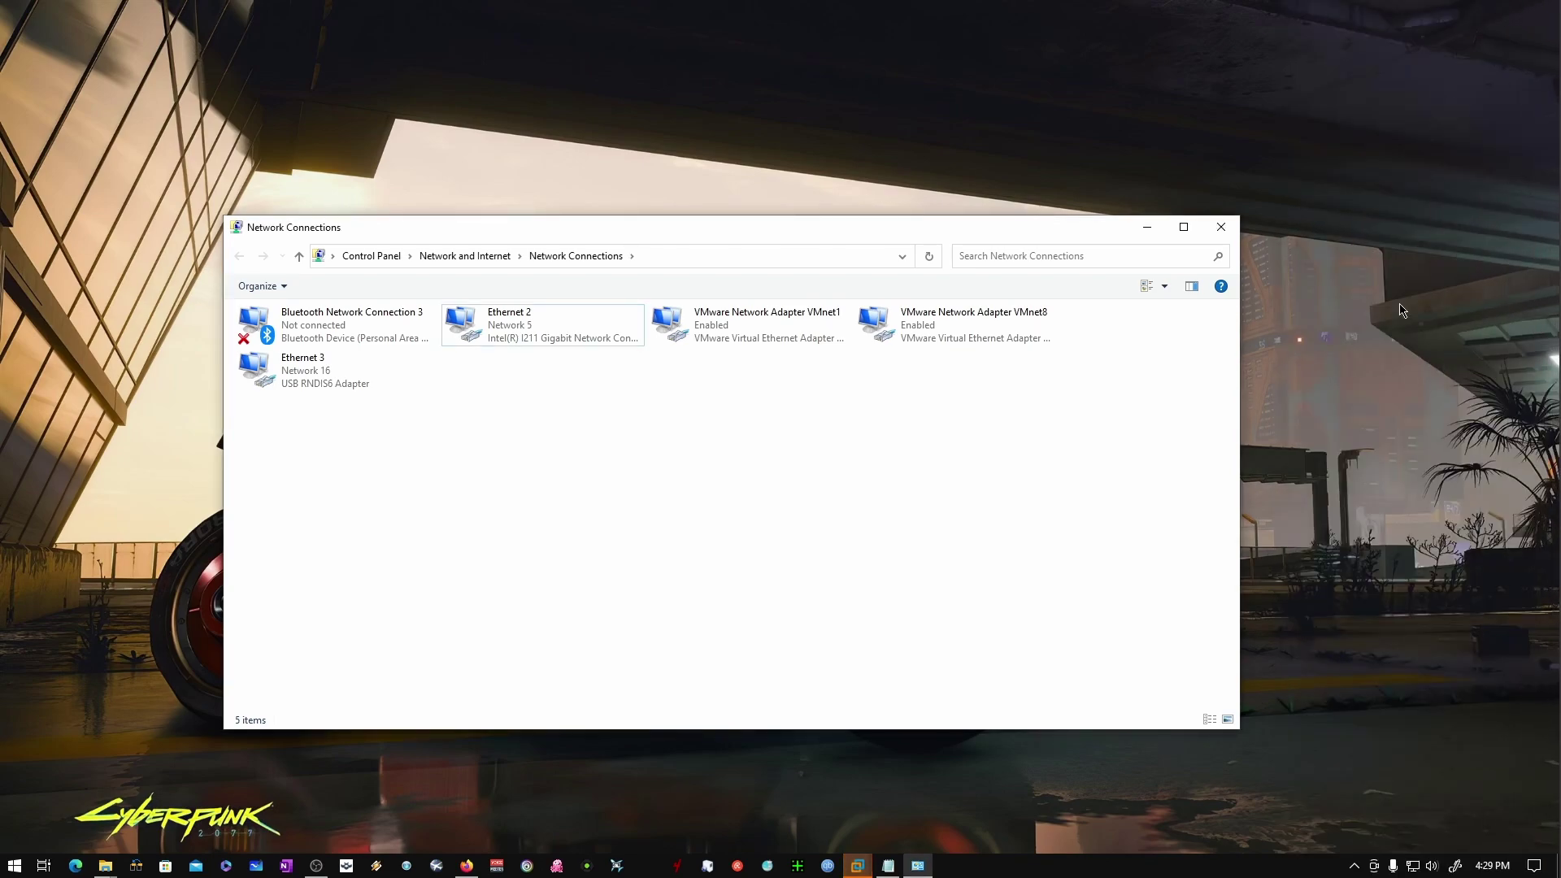
left_click_drag(336, 439, 278, 362)
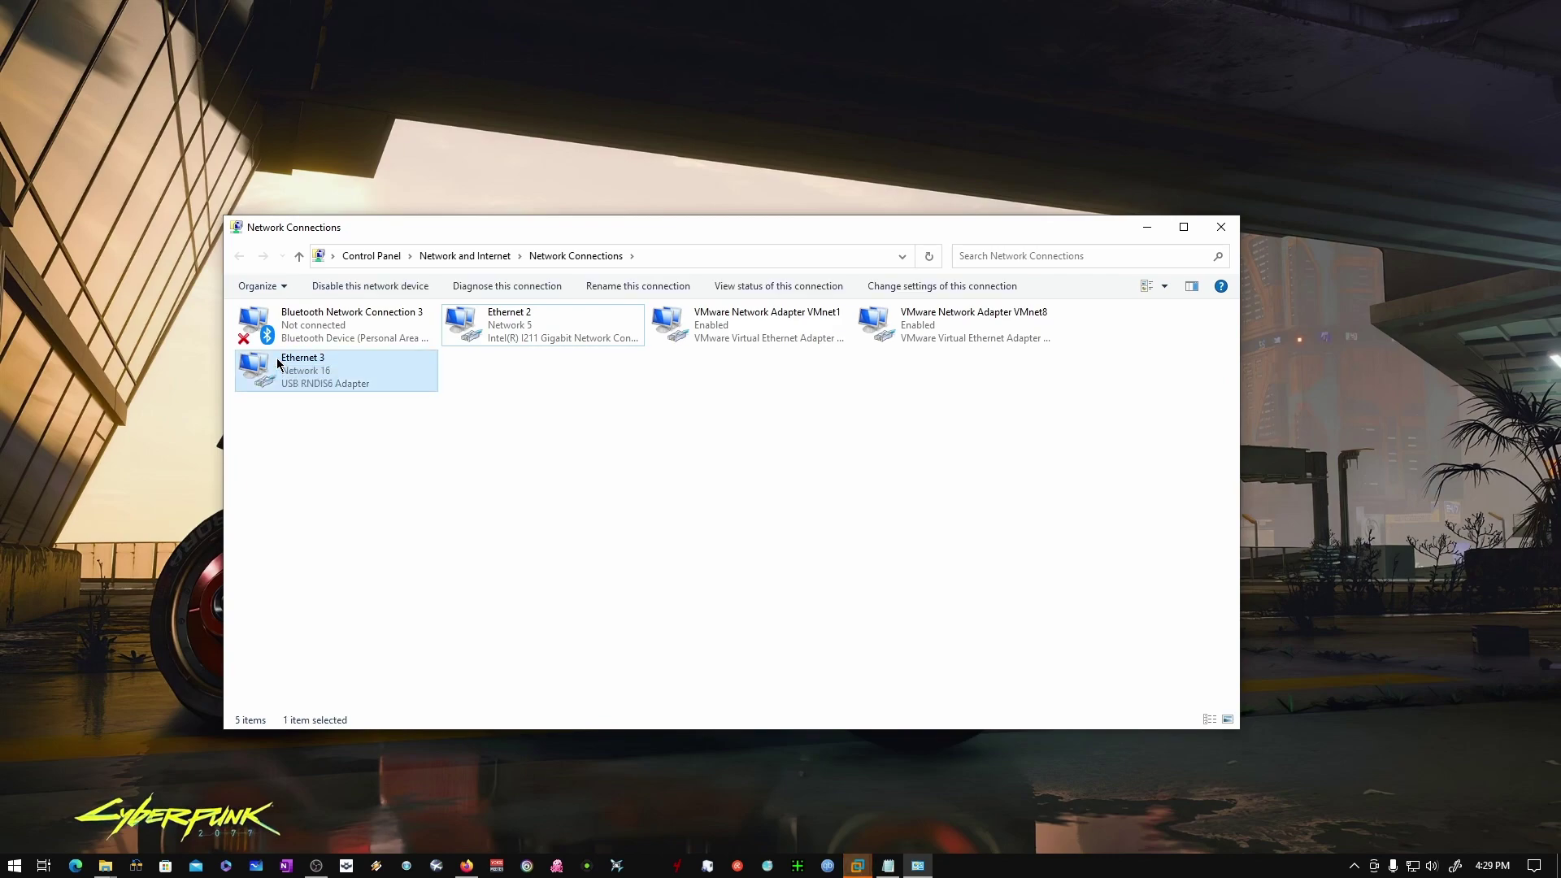
left_click(307, 425)
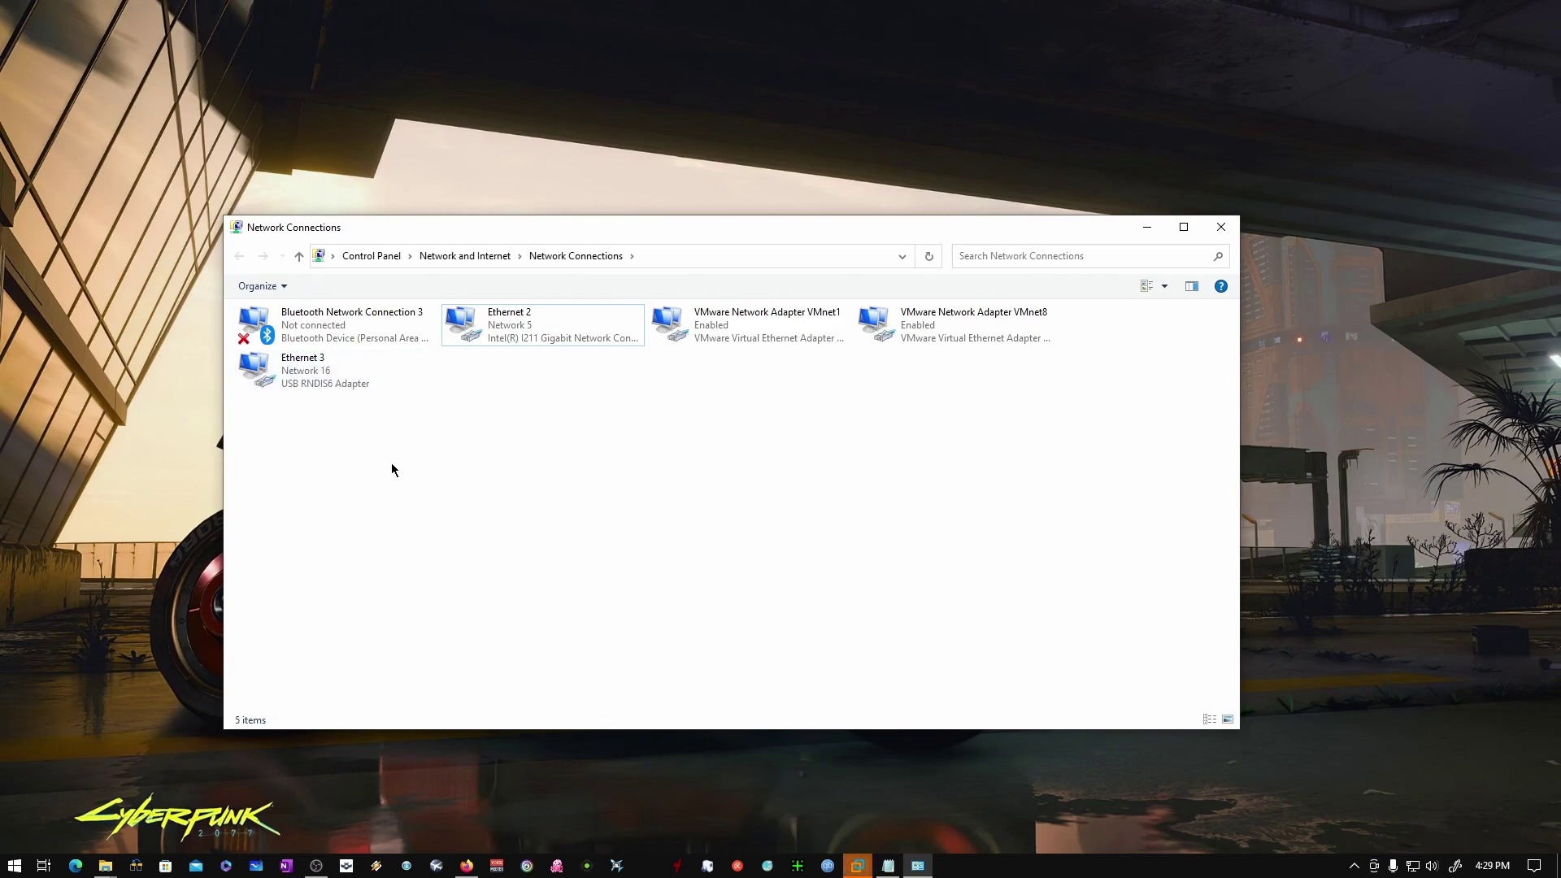